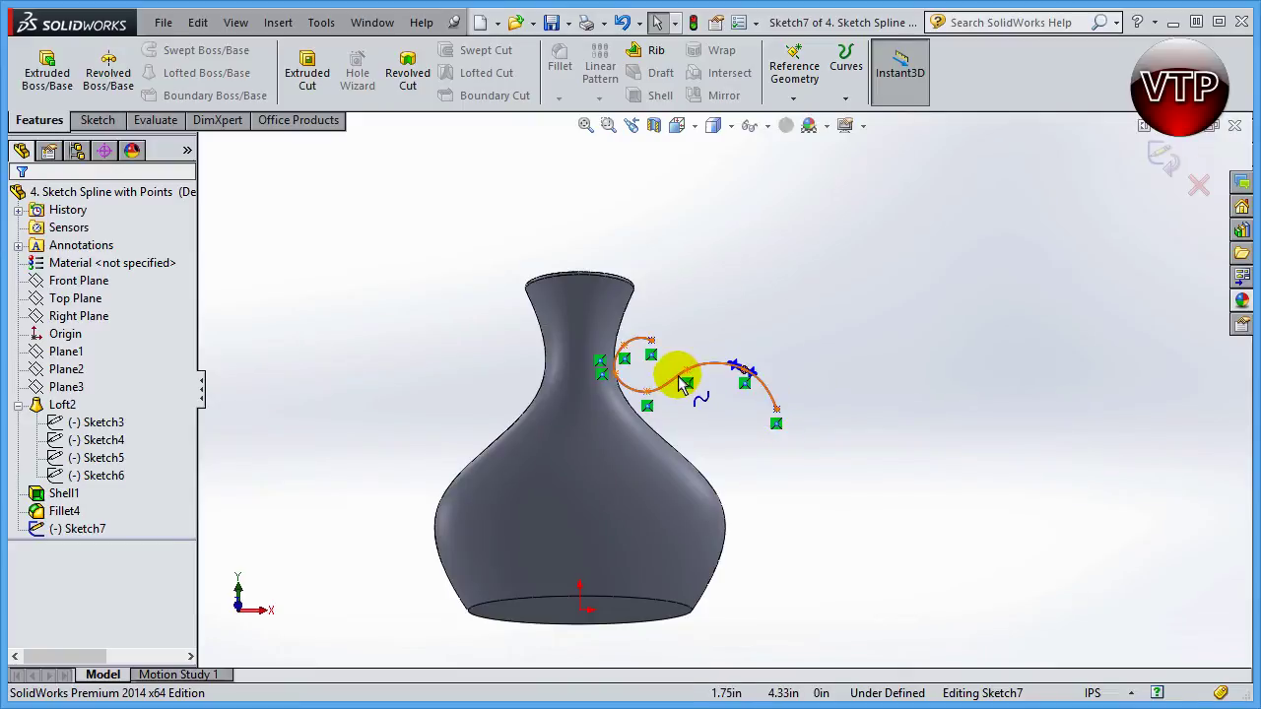
# Step: Close the spline sketch and create a reference plane parallel to the Top Plane, coincident with the spline's outer endpoint
pyautogui.click(1169, 167)
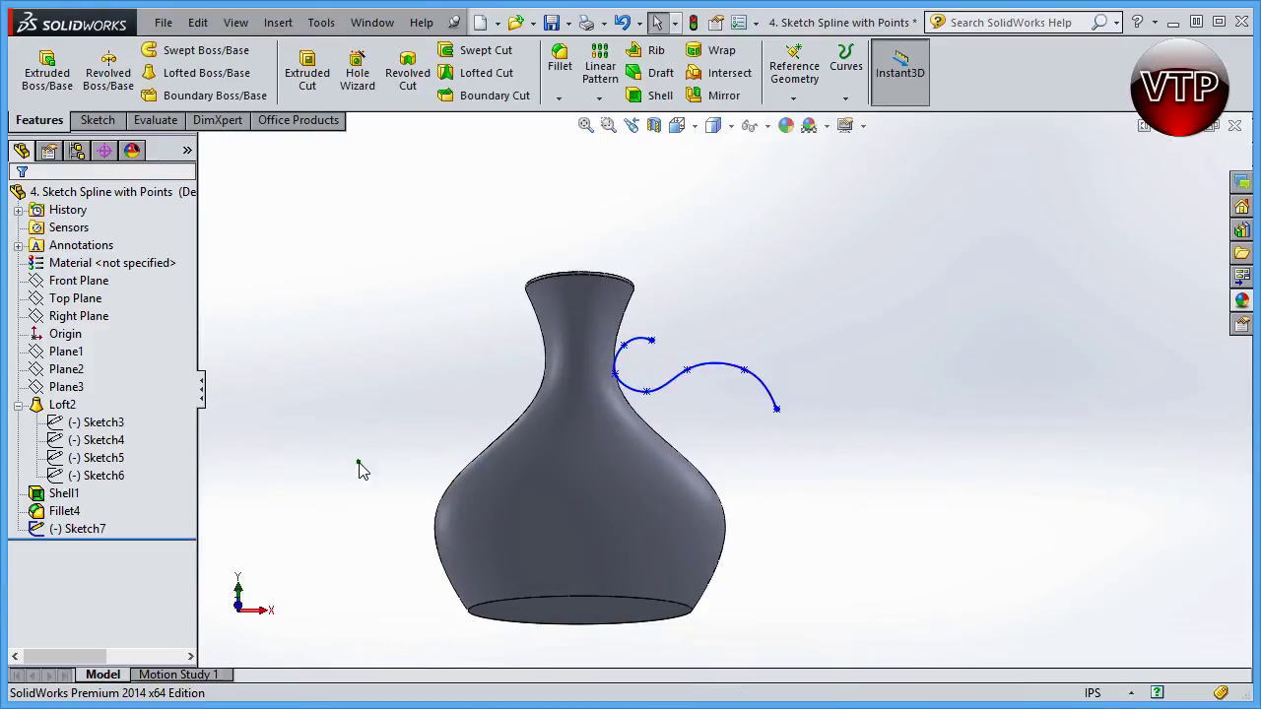
pyautogui.click(76, 298)
pyautogui.moveTo(375, 318); pyautogui.dragTo(483, 510, button='middle')
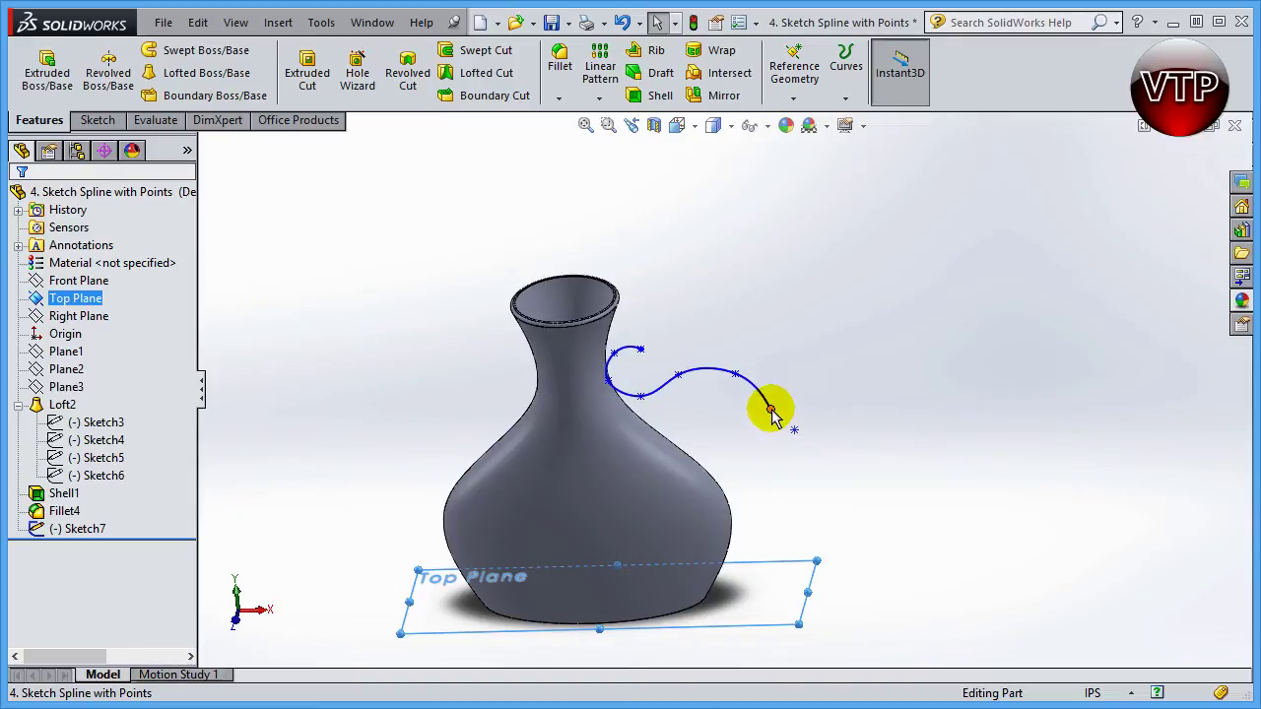
pyautogui.click(278, 21)
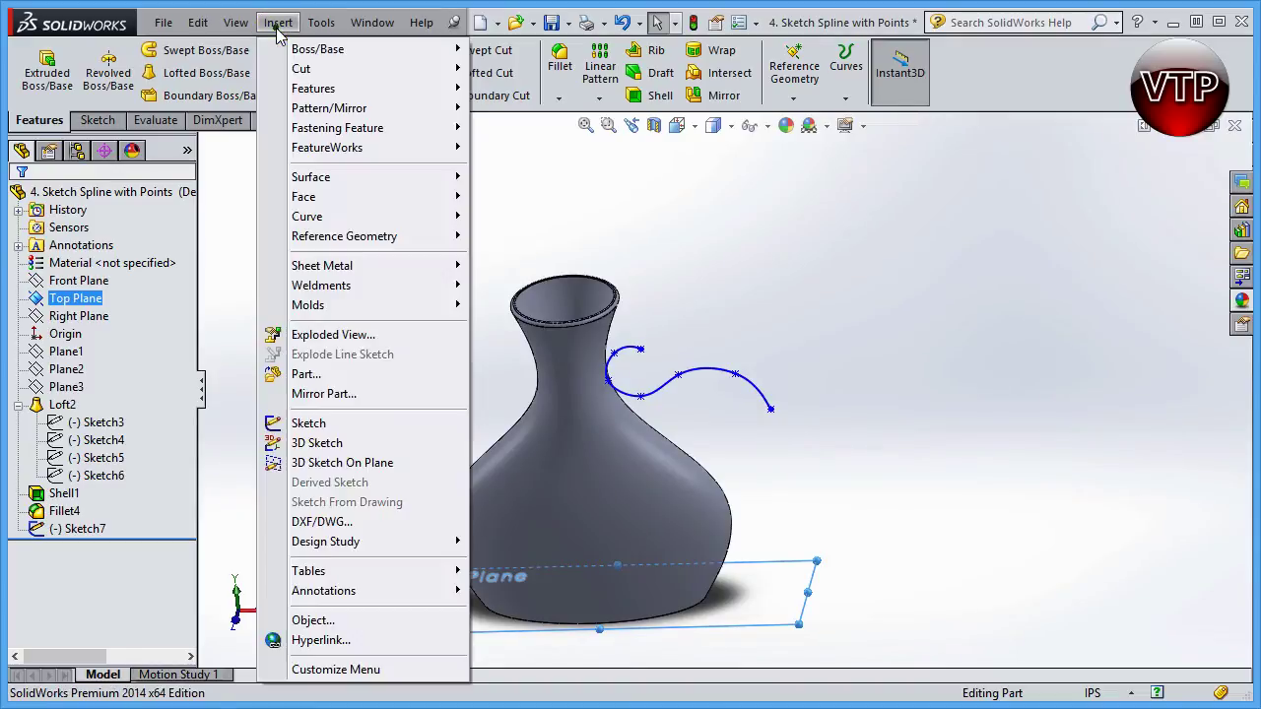
pyautogui.moveTo(332, 235)
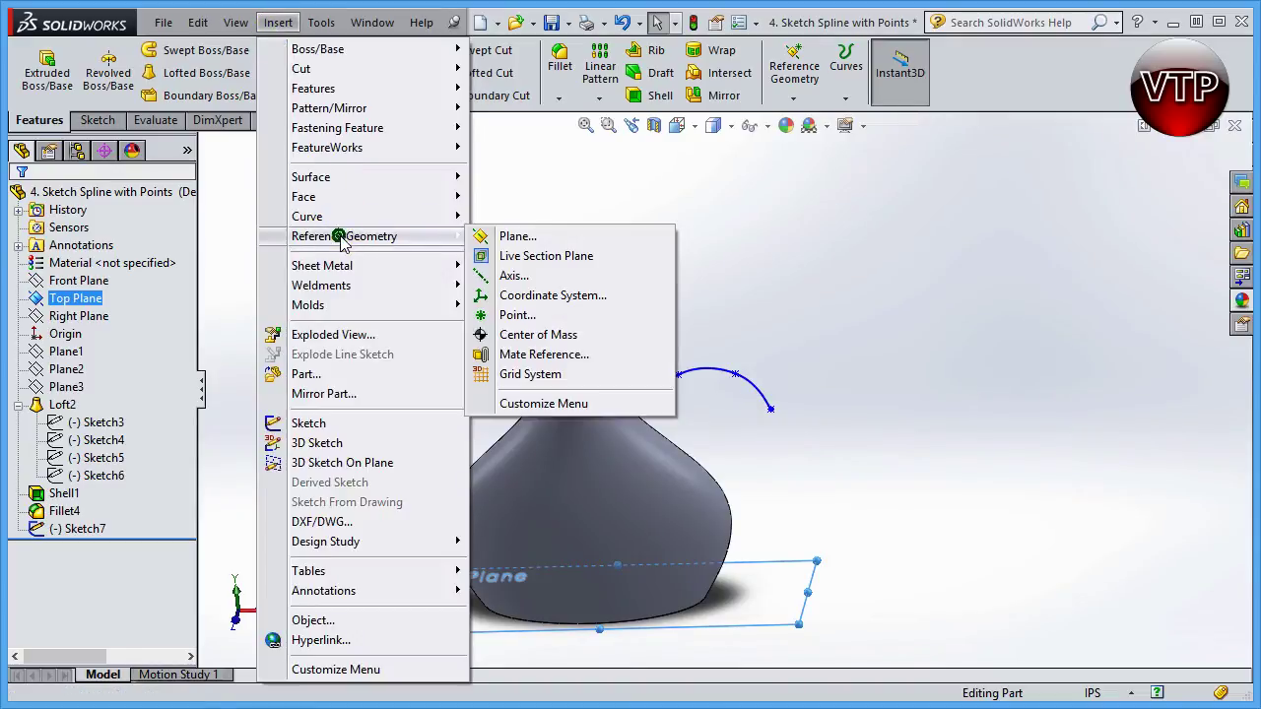
pyautogui.click(523, 237)
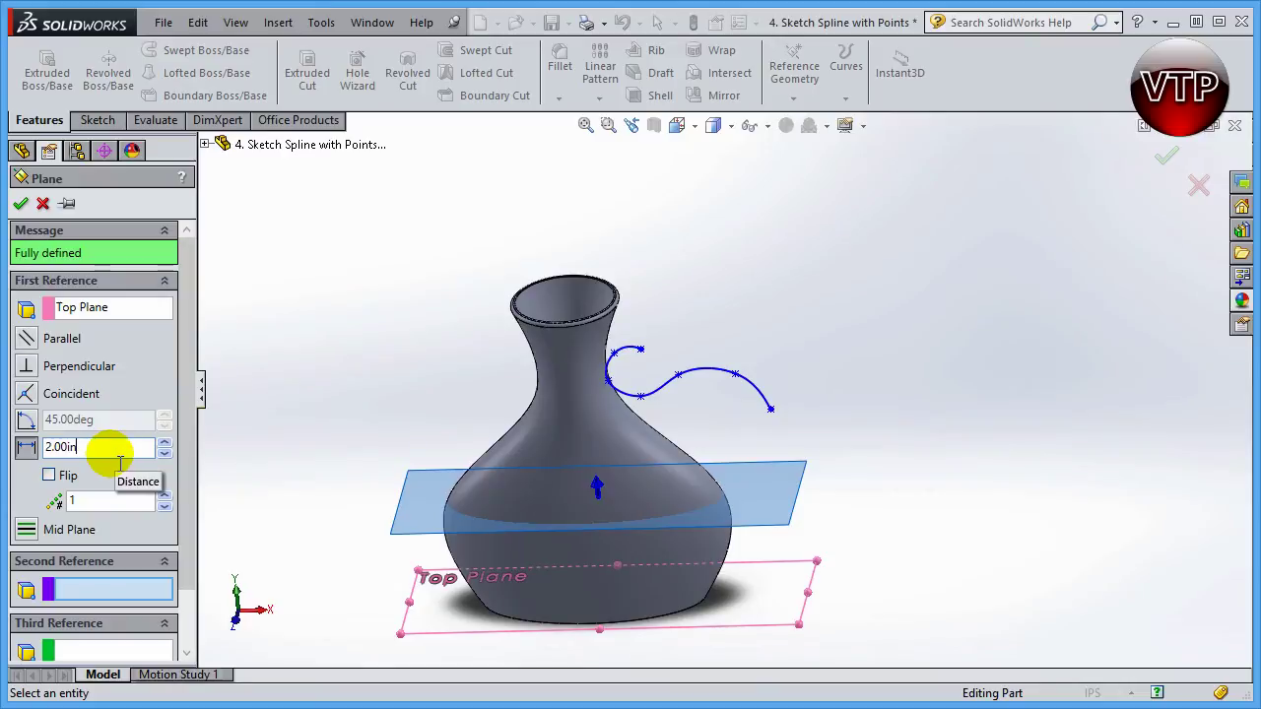
pyautogui.click(771, 410)
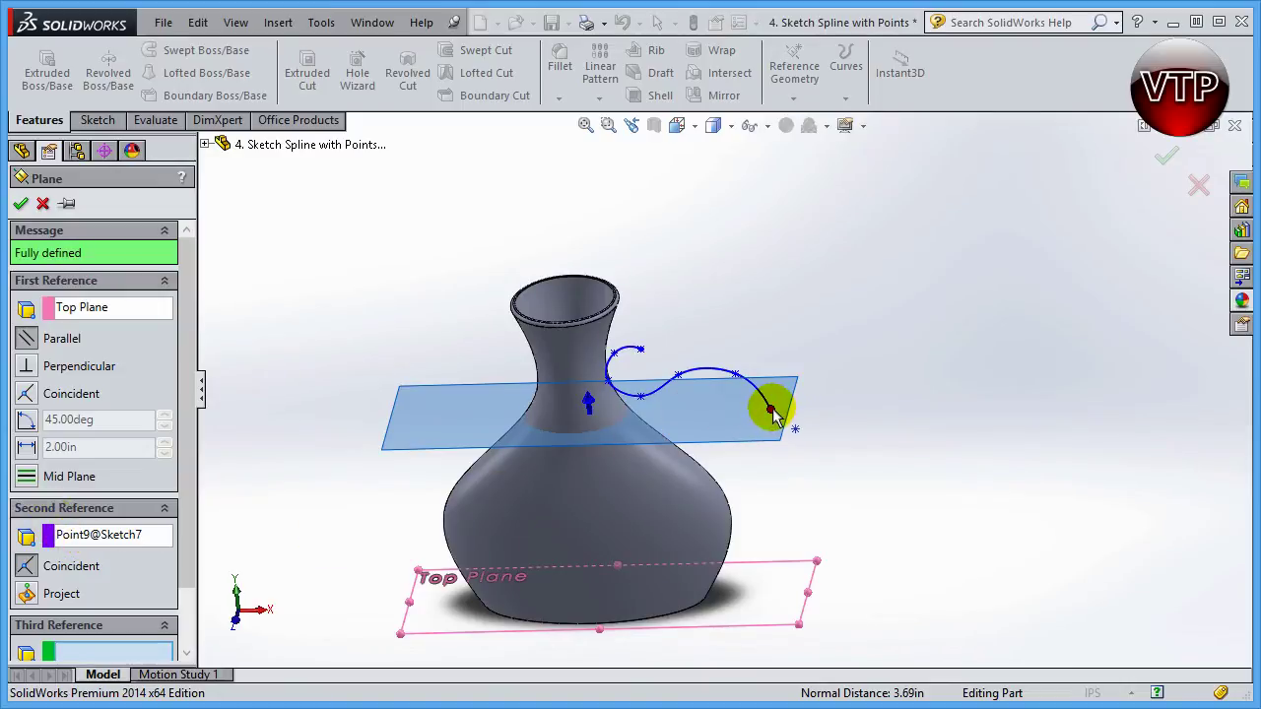
pyautogui.click(26, 568)
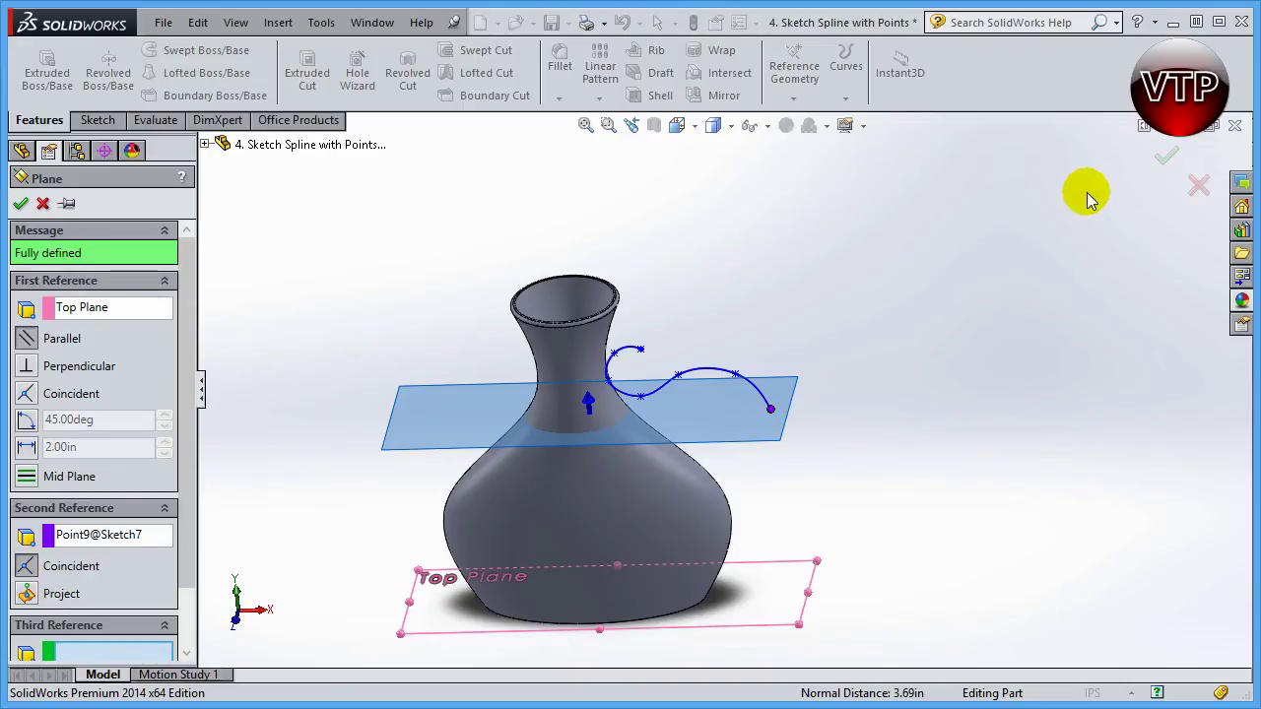
pyautogui.click(1167, 155)
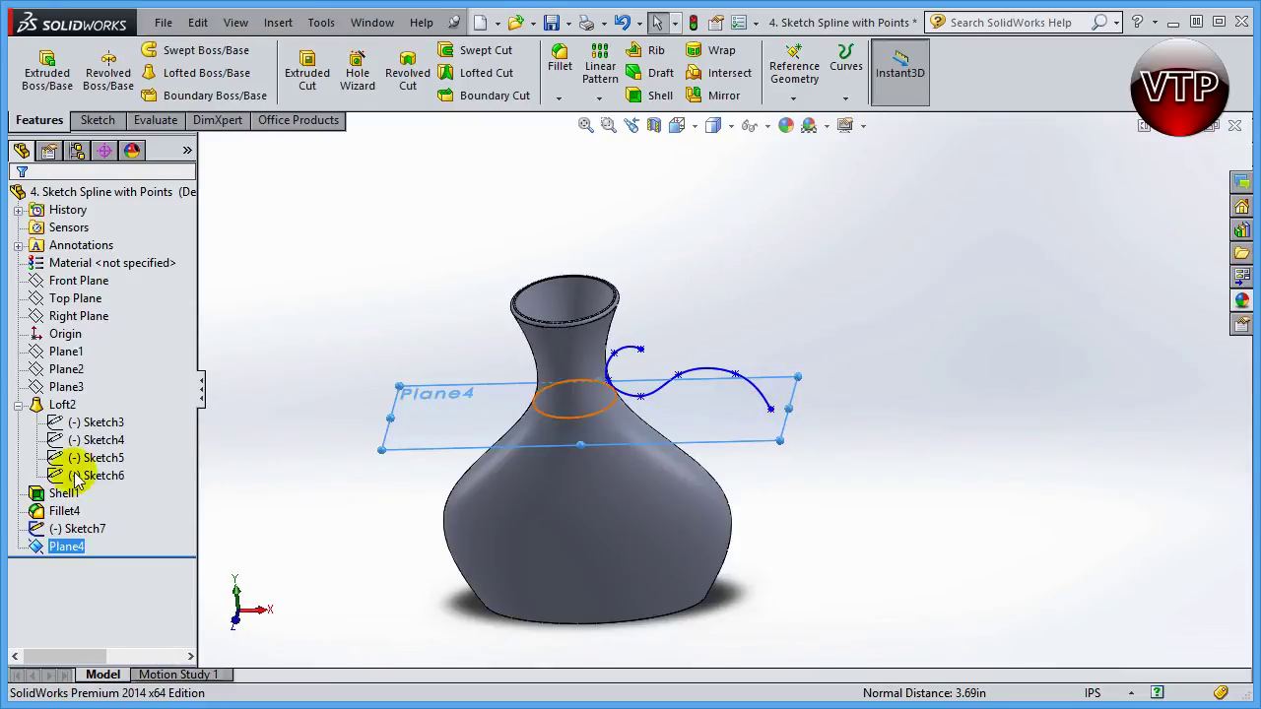
# Step: Sketch an ellipse on the new plane, centred on the spline's outer endpoint, with radii of about 0.14 and 0.03 in
pyautogui.rightClick(68, 546)
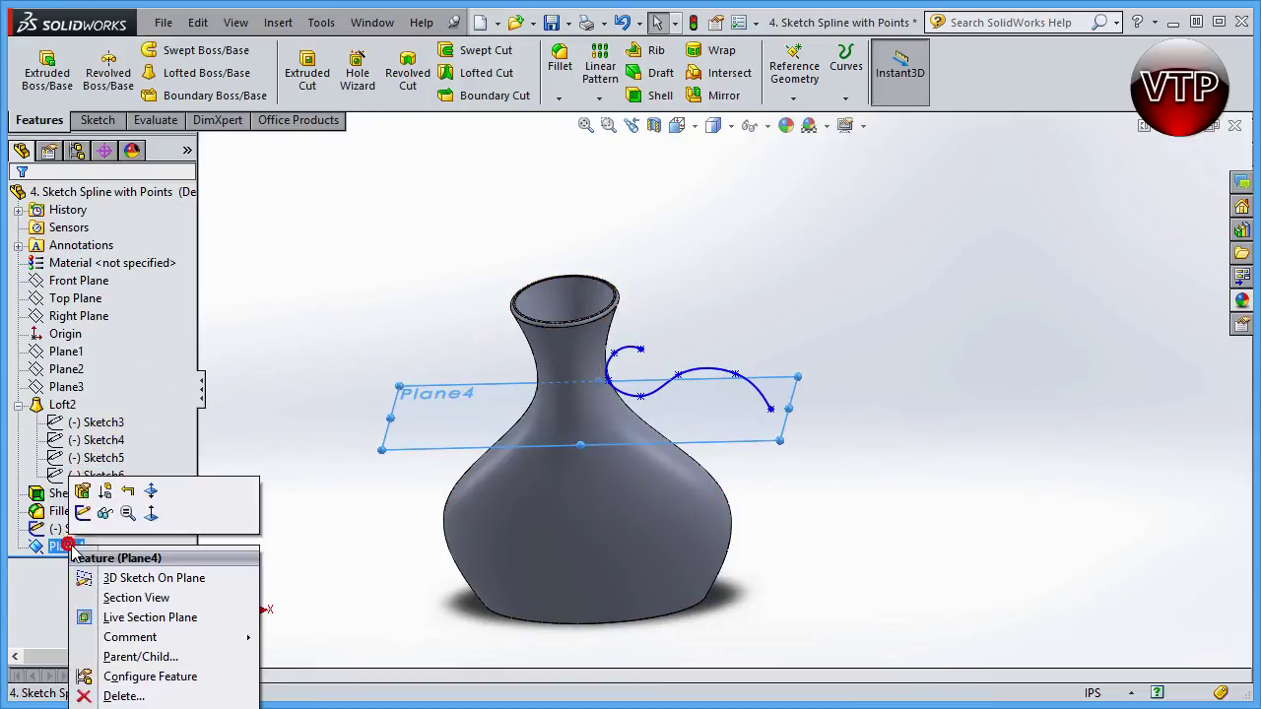
pyautogui.click(81, 513)
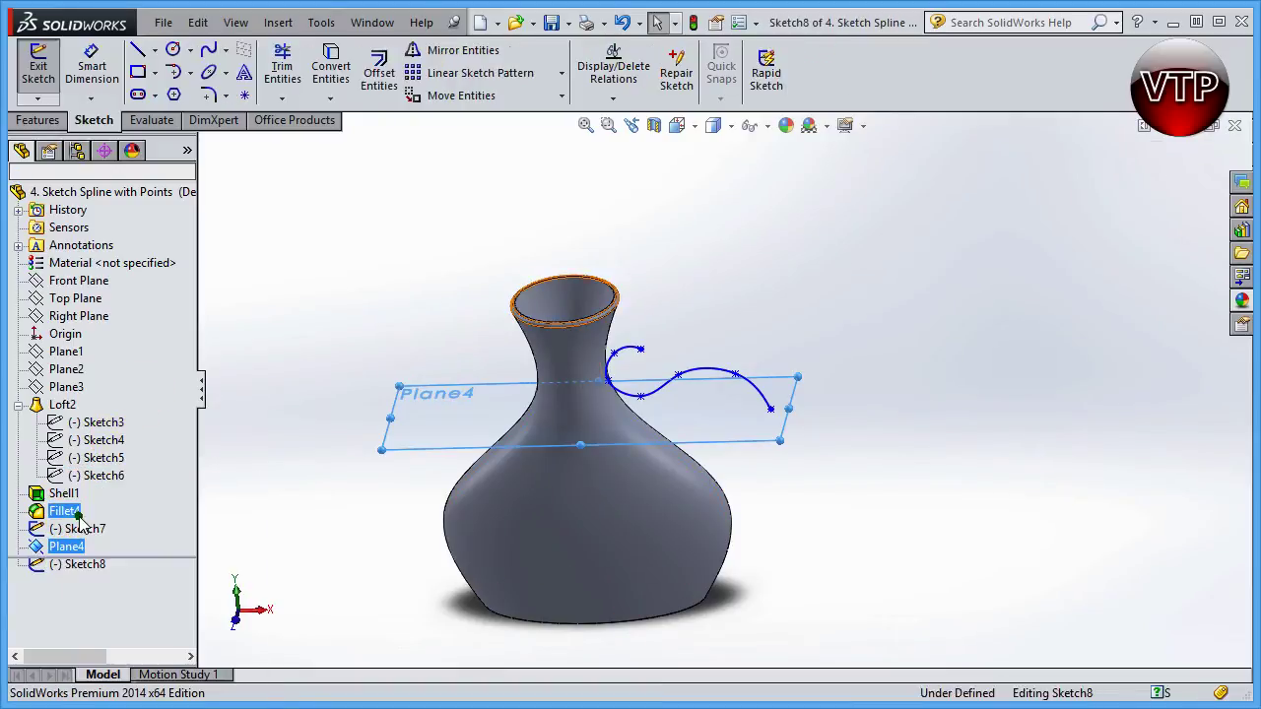
pyautogui.moveTo(836, 456)
pyautogui.mouseDown(button='middle')
pyautogui.moveTo(782, 299)
pyautogui.moveTo(707, 205)
pyautogui.moveTo(738, 129)
pyautogui.moveTo(656, 273)
pyautogui.moveTo(650, 338)
pyautogui.moveTo(663, 357)
pyautogui.moveTo(646, 331)
pyautogui.mouseUp(button='middle')
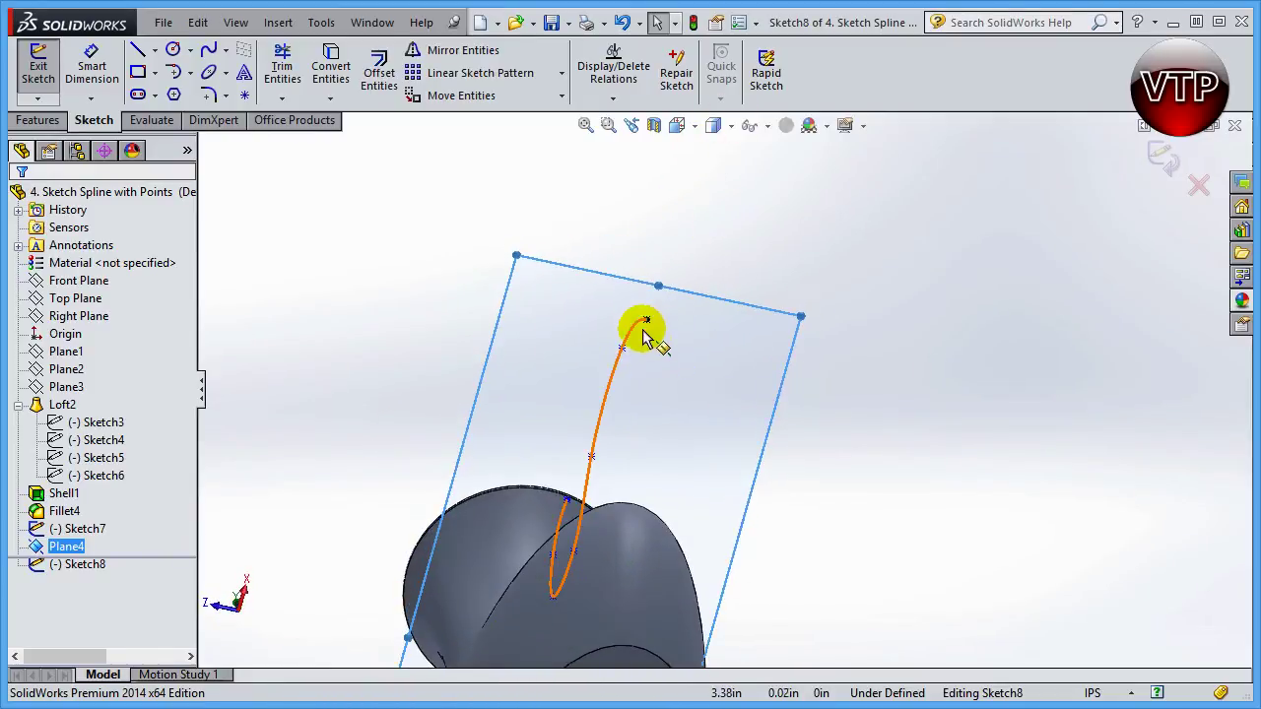
pyautogui.scroll(-2, 660, 333)
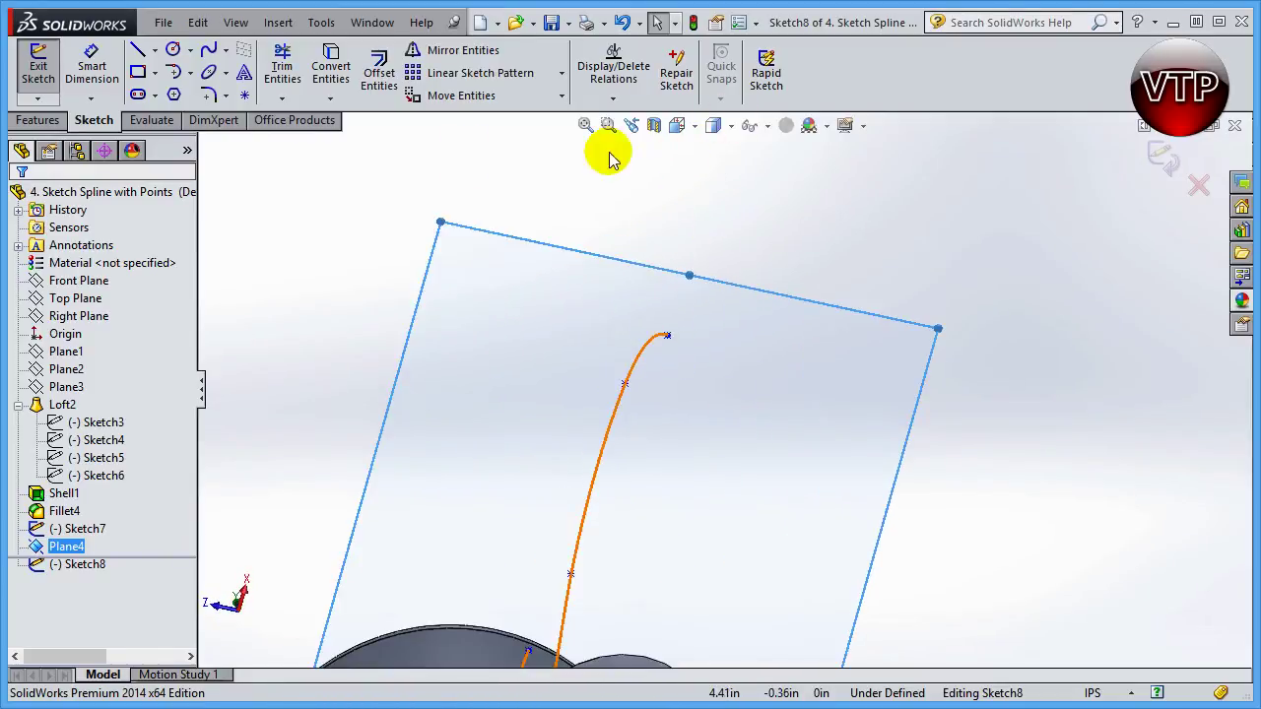
pyautogui.click(212, 77)
pyautogui.click(212, 77)
pyautogui.click(670, 345)
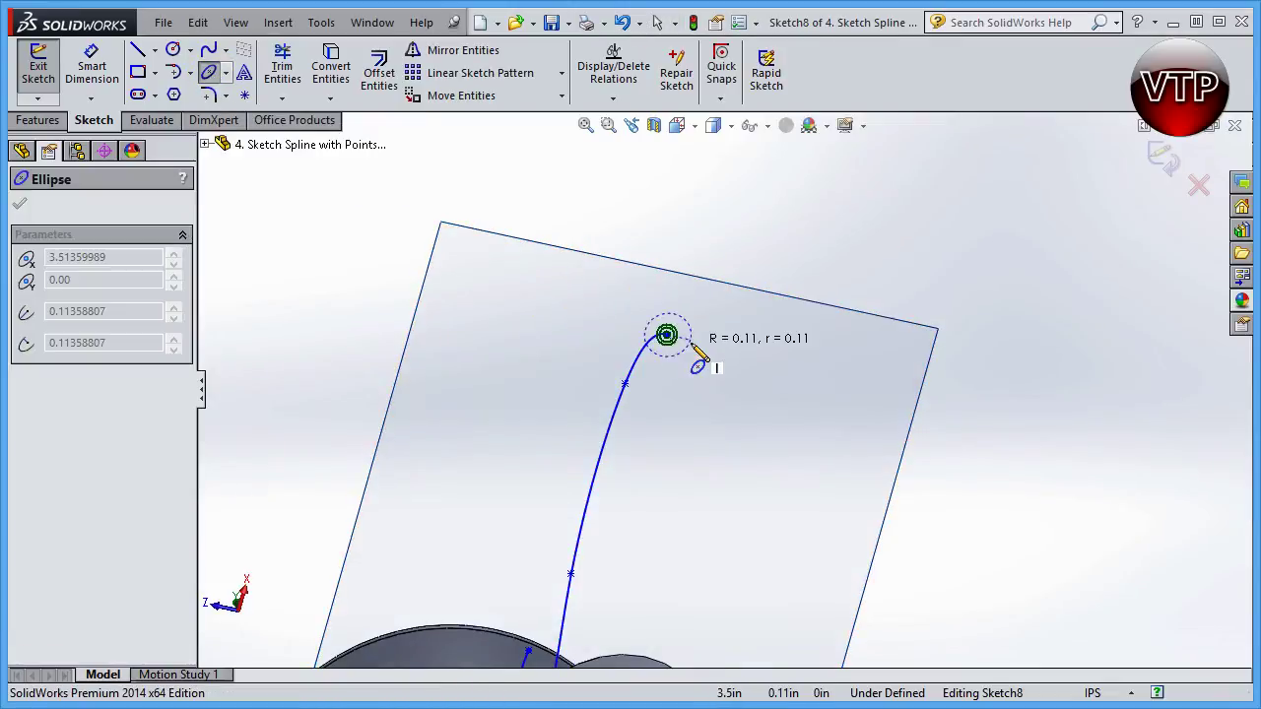
pyautogui.click(695, 343)
pyautogui.moveTo(698, 344)
pyautogui.mouseDown()
pyautogui.moveTo(667, 349)
pyautogui.moveTo(680, 354)
pyautogui.mouseUp()
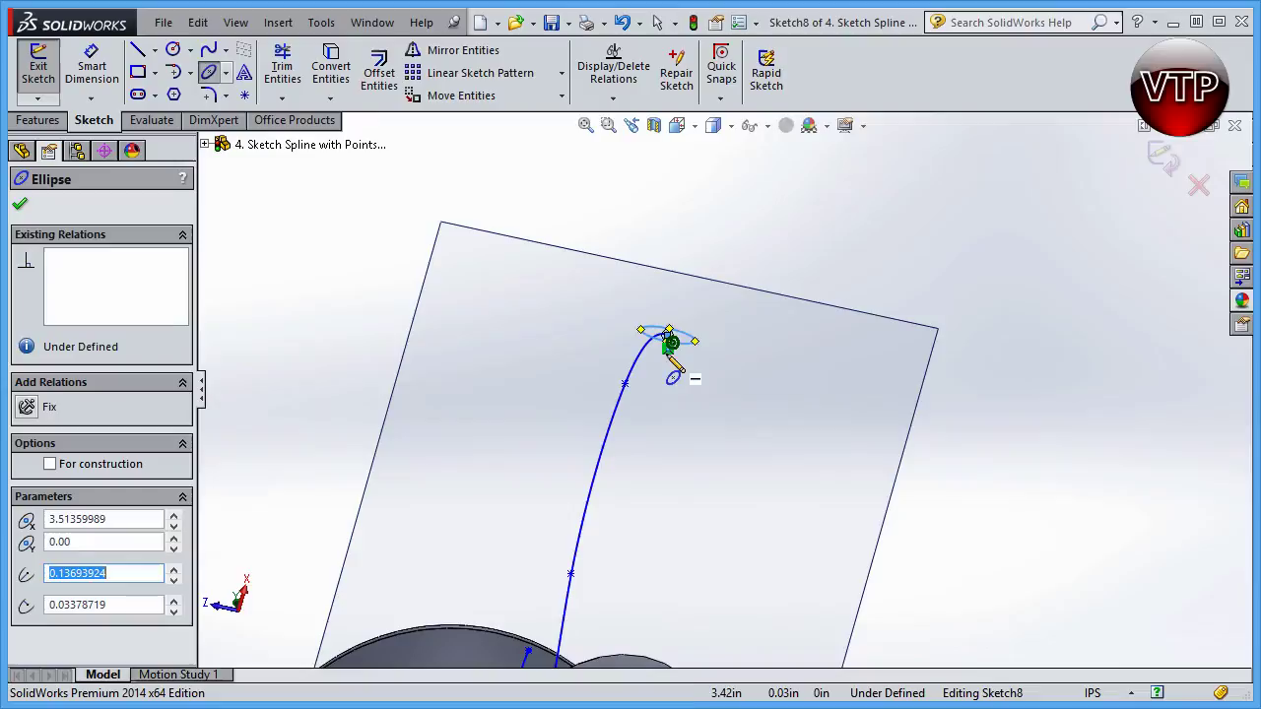
# Step: Set the ellipse's radii to 0.125 and 0.025 in and close the sketch
pyautogui.click(129, 573)
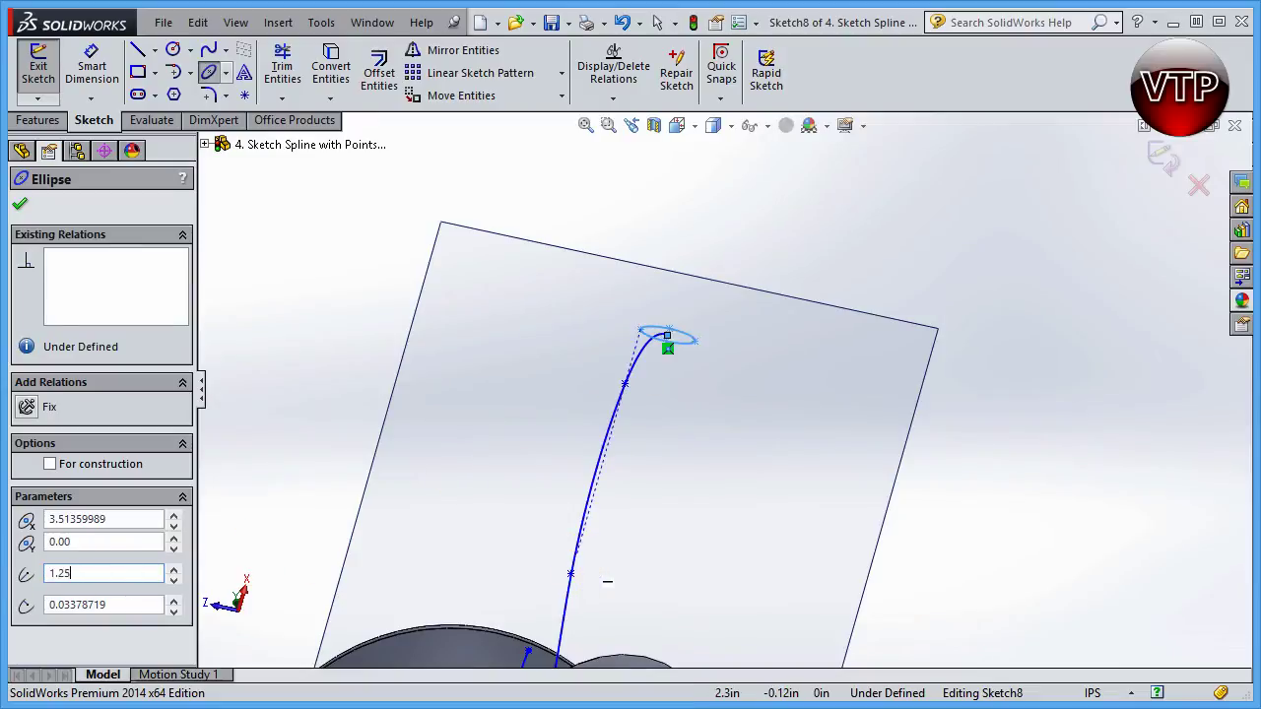
pyautogui.press('Return')
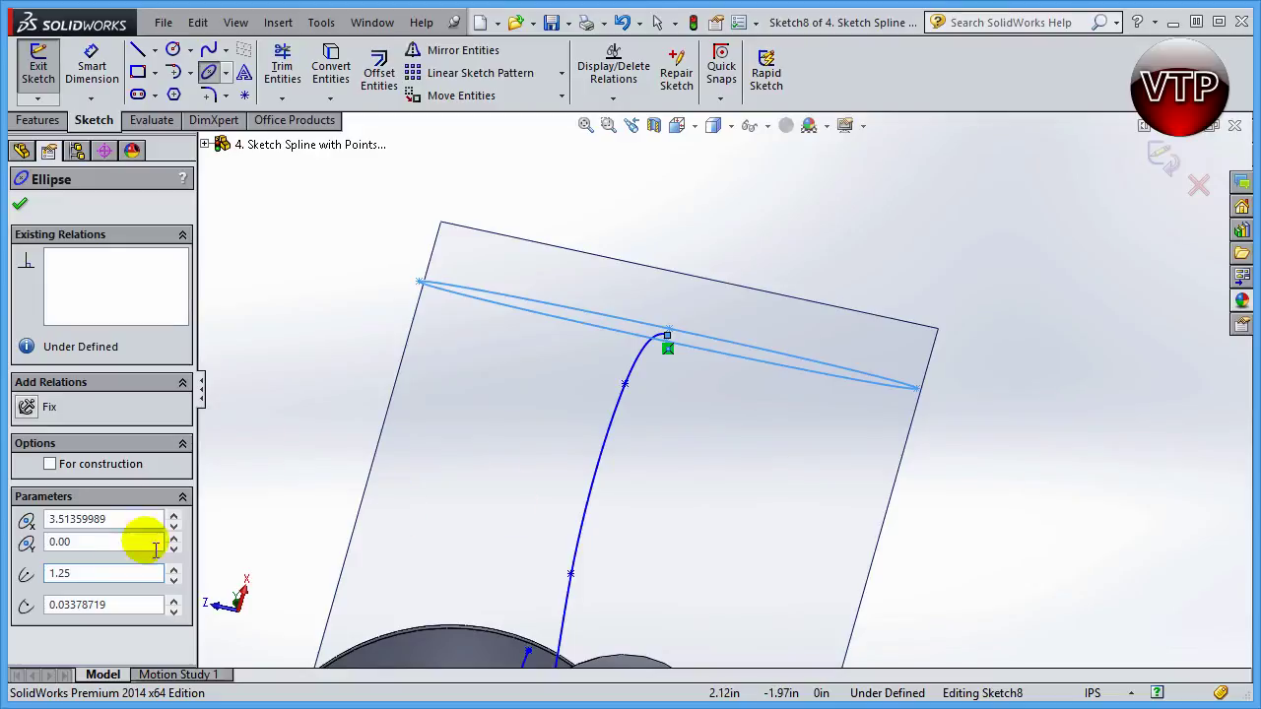
pyautogui.doubleClick(79, 574)
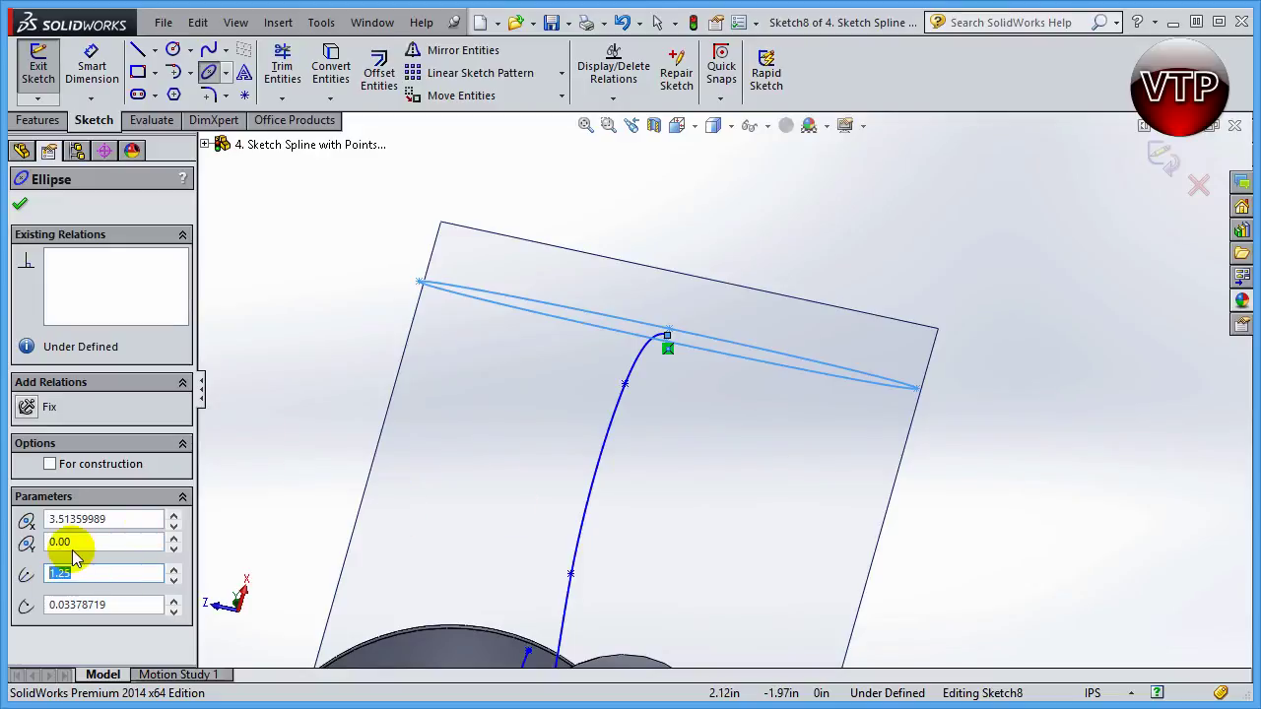
pyautogui.write('0.125')
pyautogui.press('Return')
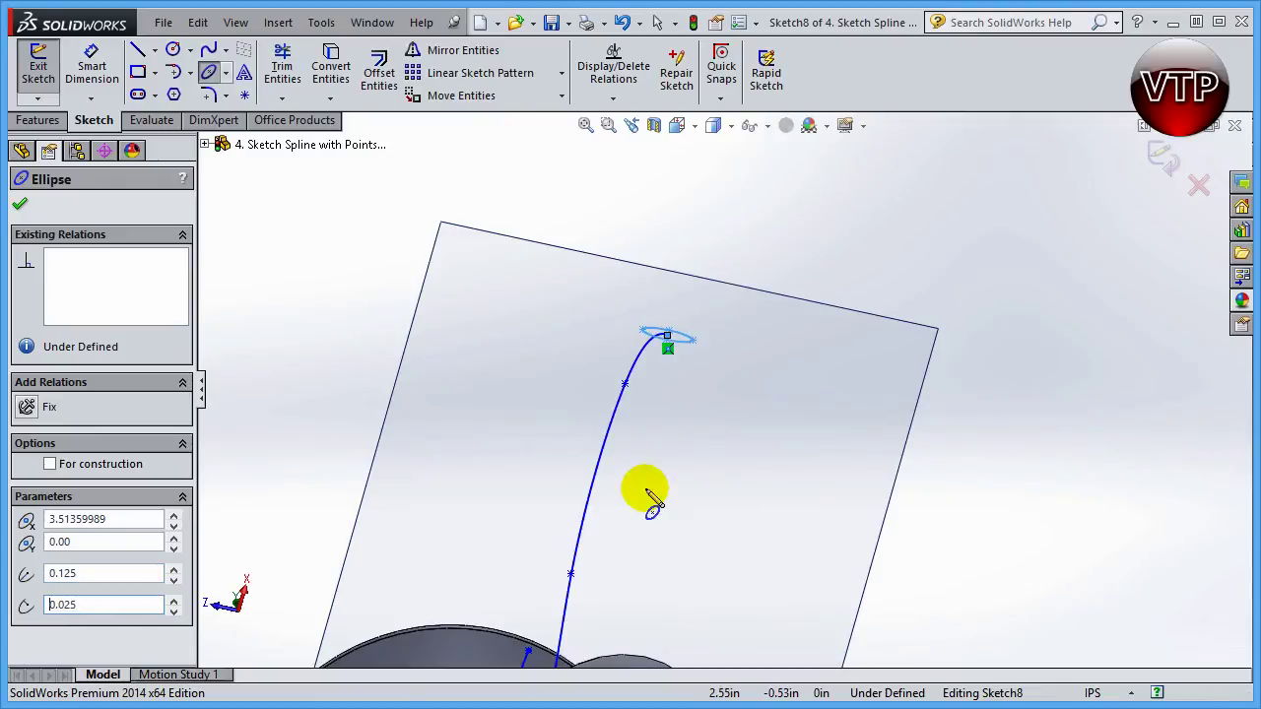
pyautogui.scroll(-3, 703, 344)
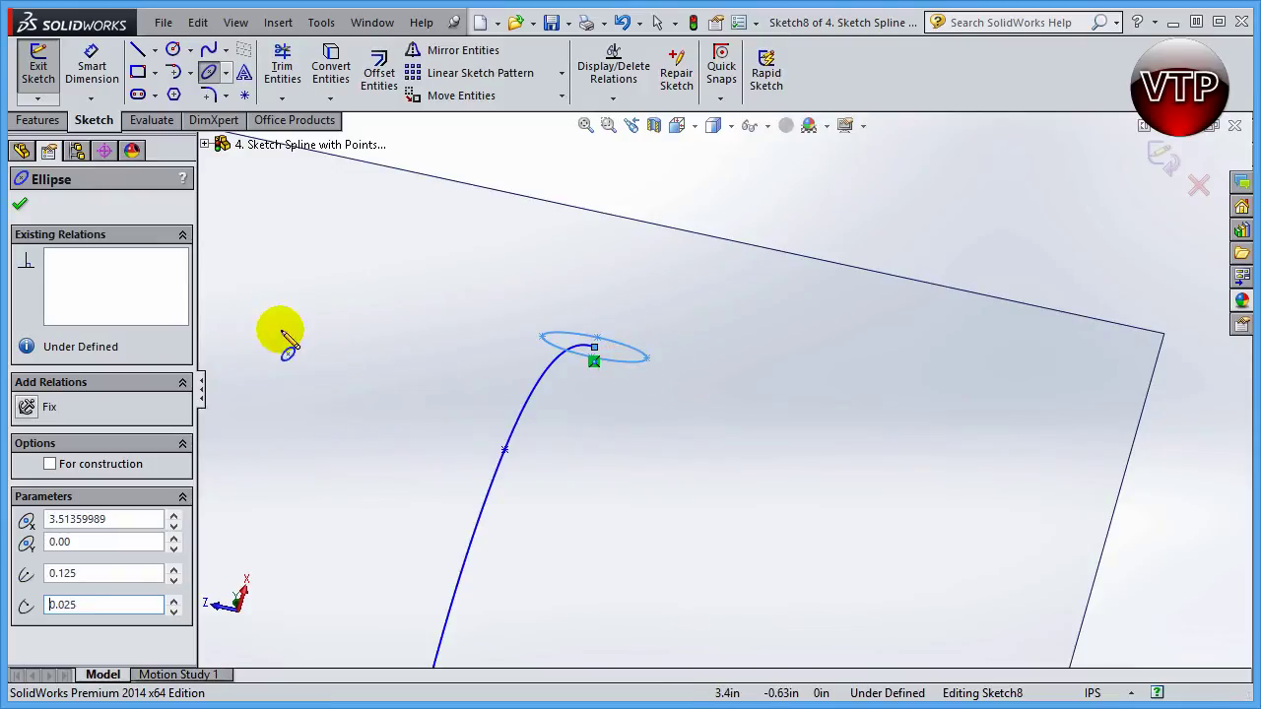
pyautogui.click(21, 205)
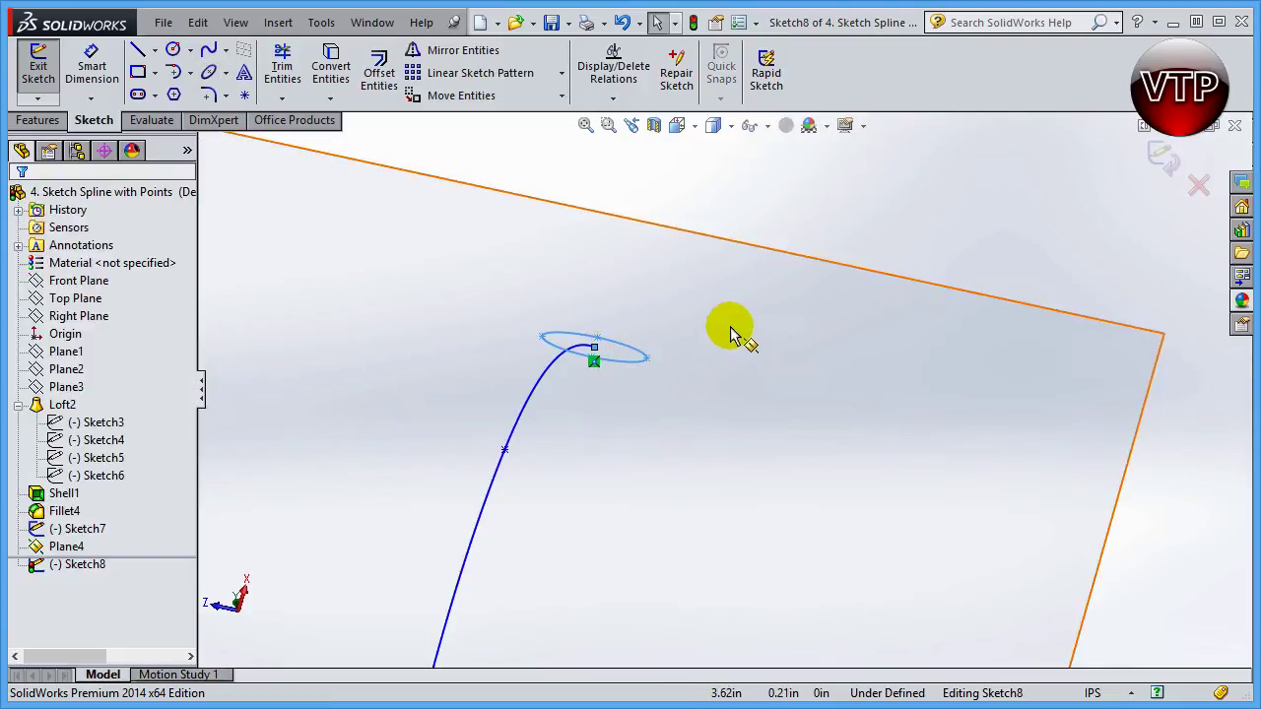
pyautogui.moveTo(732, 332); pyautogui.dragTo(1116, 193, button='middle')
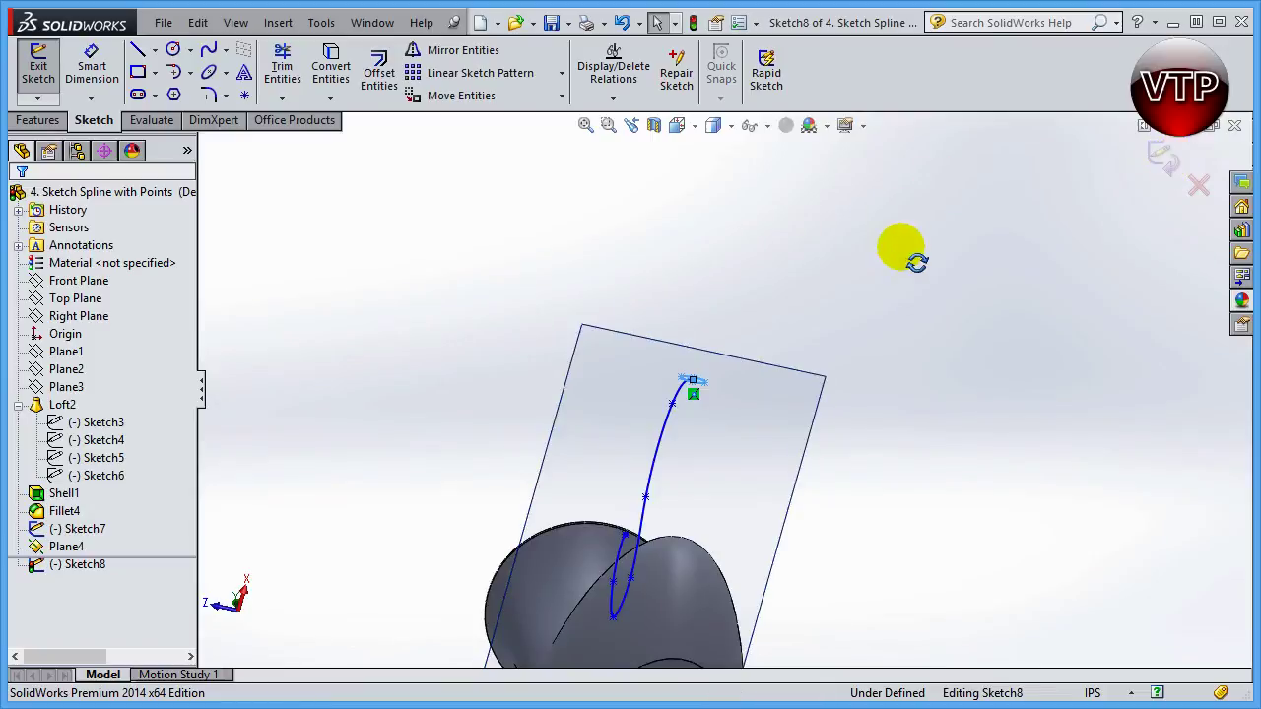
pyautogui.moveTo(901, 254)
pyautogui.mouseDown(button='middle')
pyautogui.moveTo(949, 304)
pyautogui.moveTo(1165, 150)
pyautogui.mouseUp(button='middle')
pyautogui.click(1163, 152)
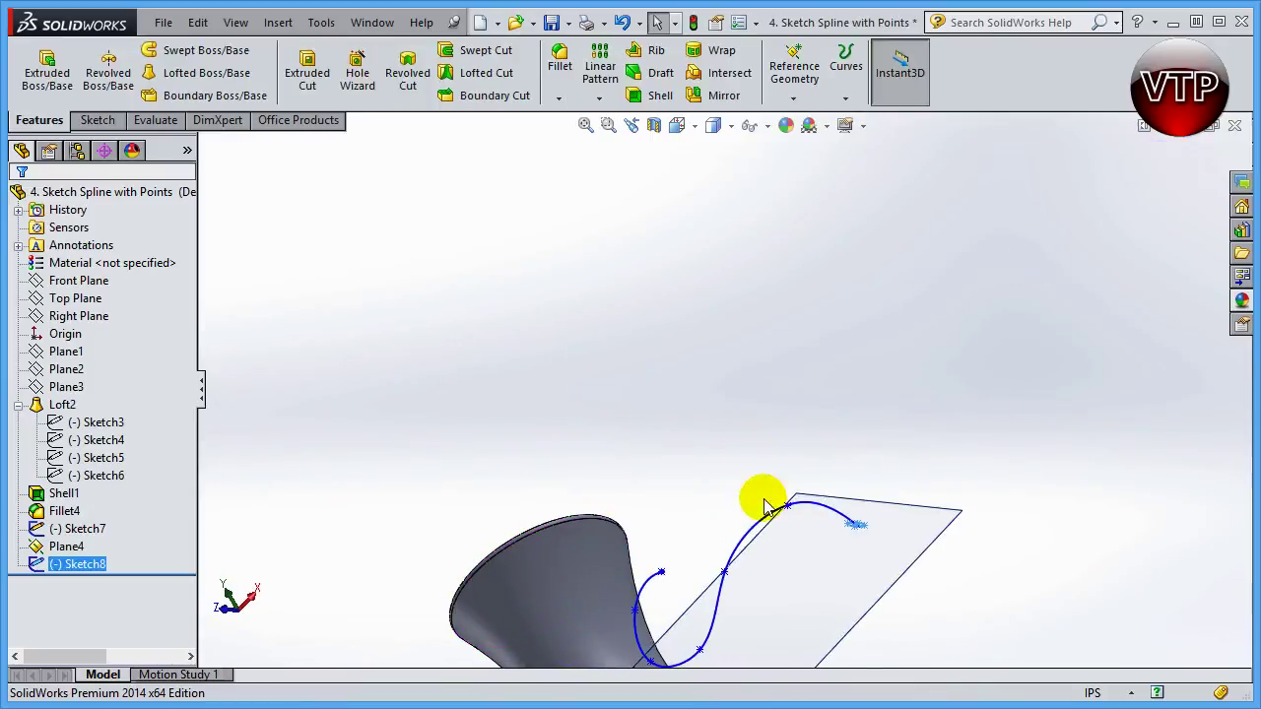
# Step: Create a swept boss using the ellipse sketch as profile and the spline sketch as path to form the vase's handle
pyautogui.press('z')
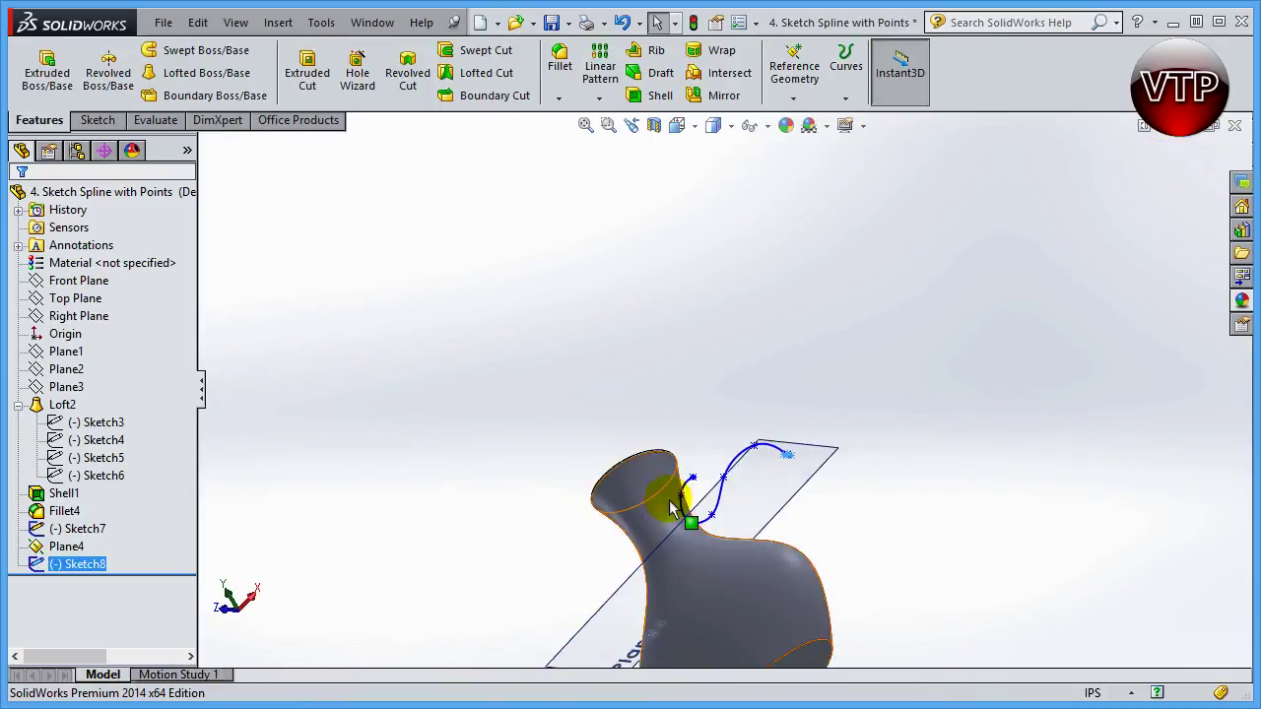
pyautogui.scroll(-5, 778, 498)
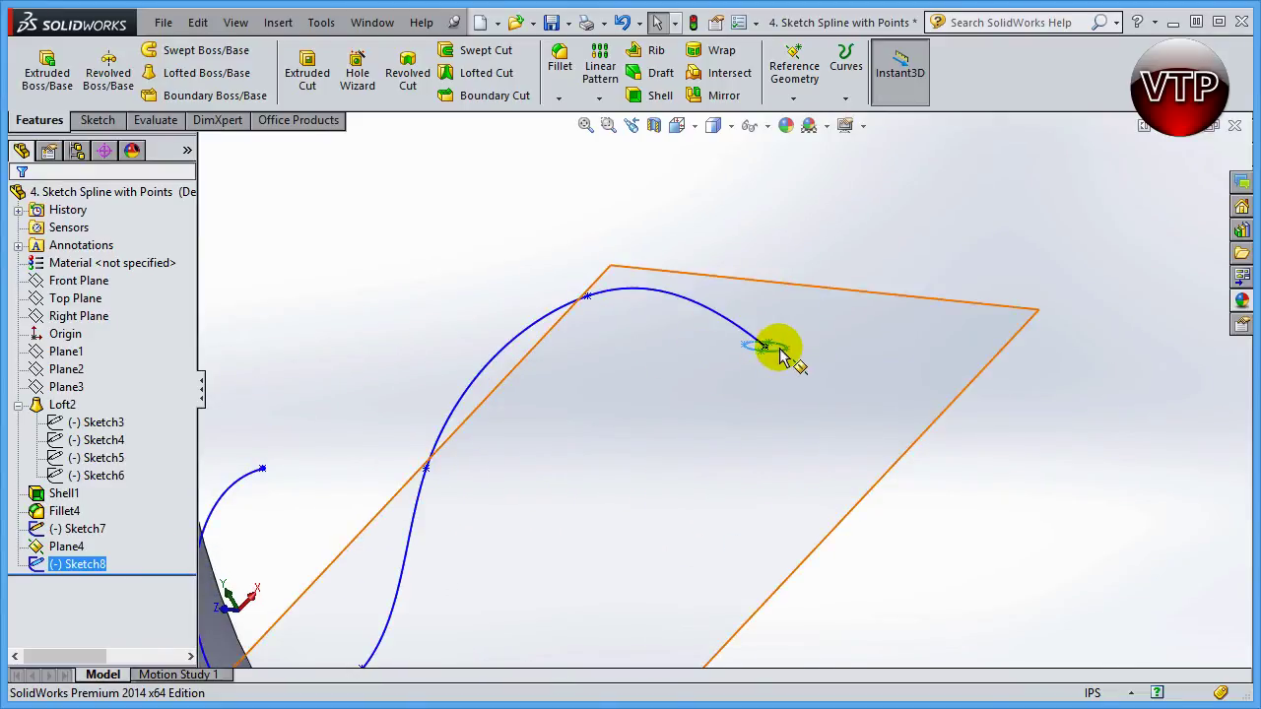
pyautogui.click(204, 50)
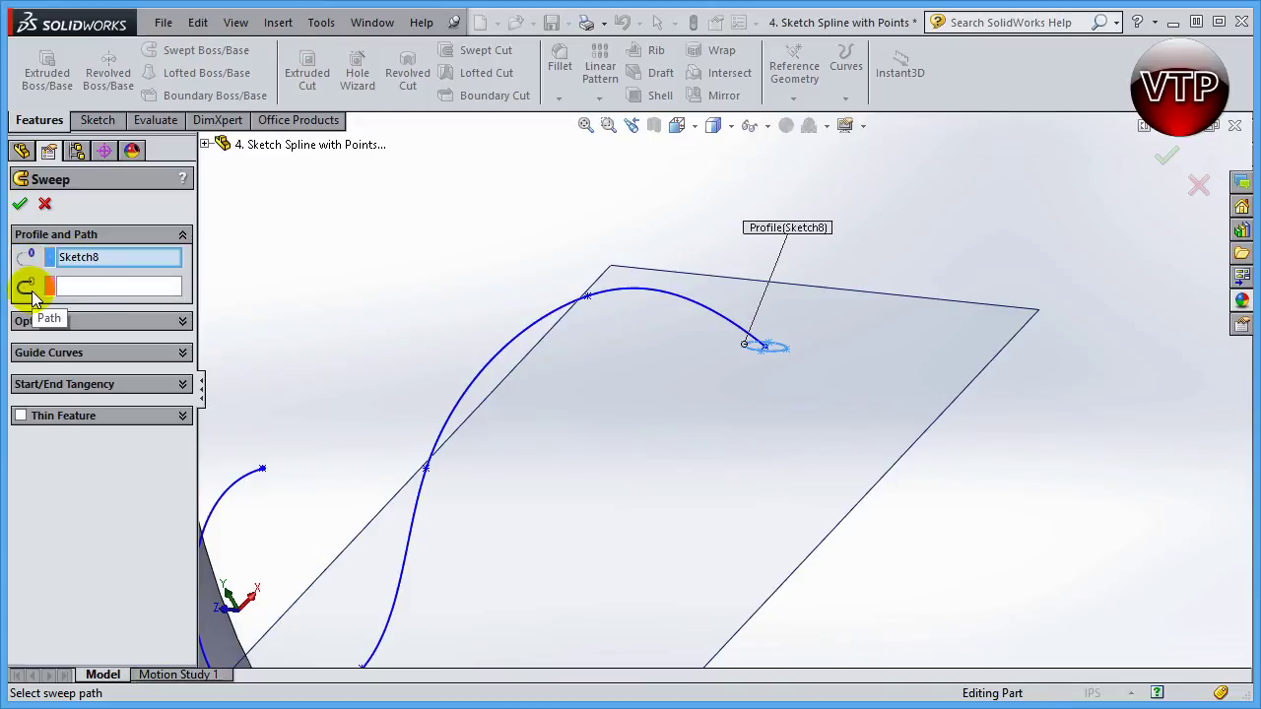
pyautogui.click(99, 287)
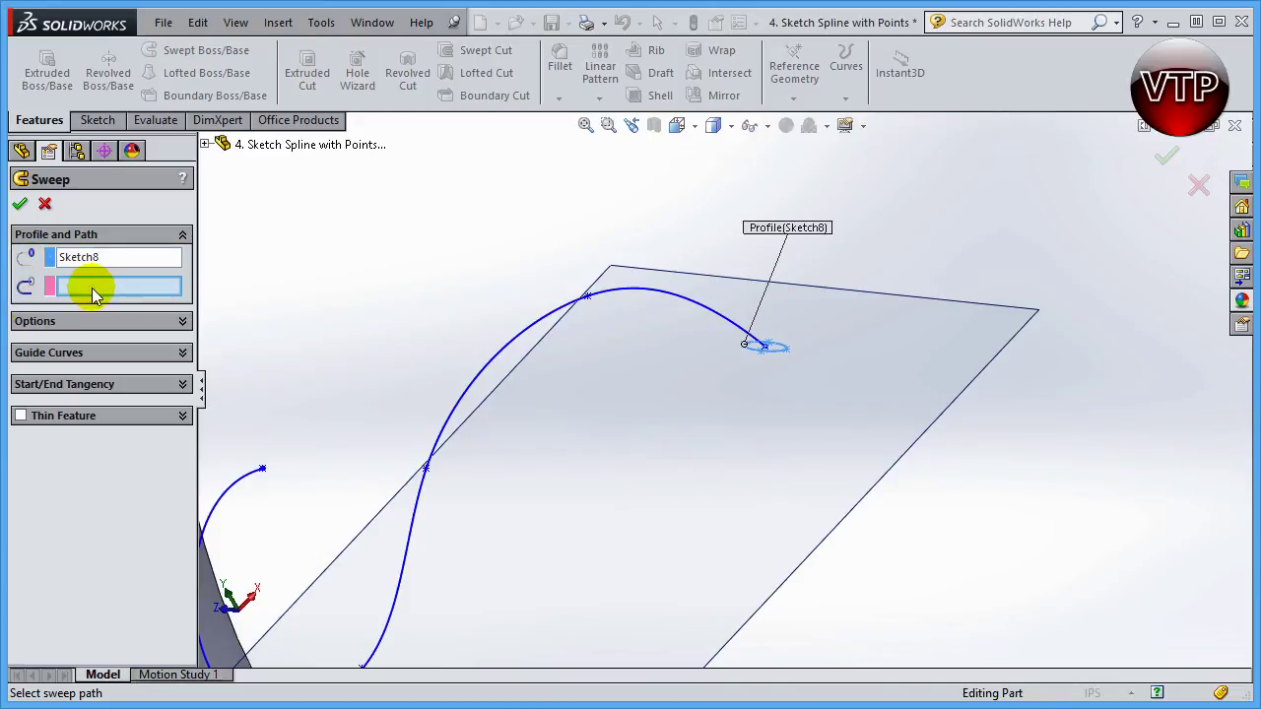
pyautogui.click(652, 296)
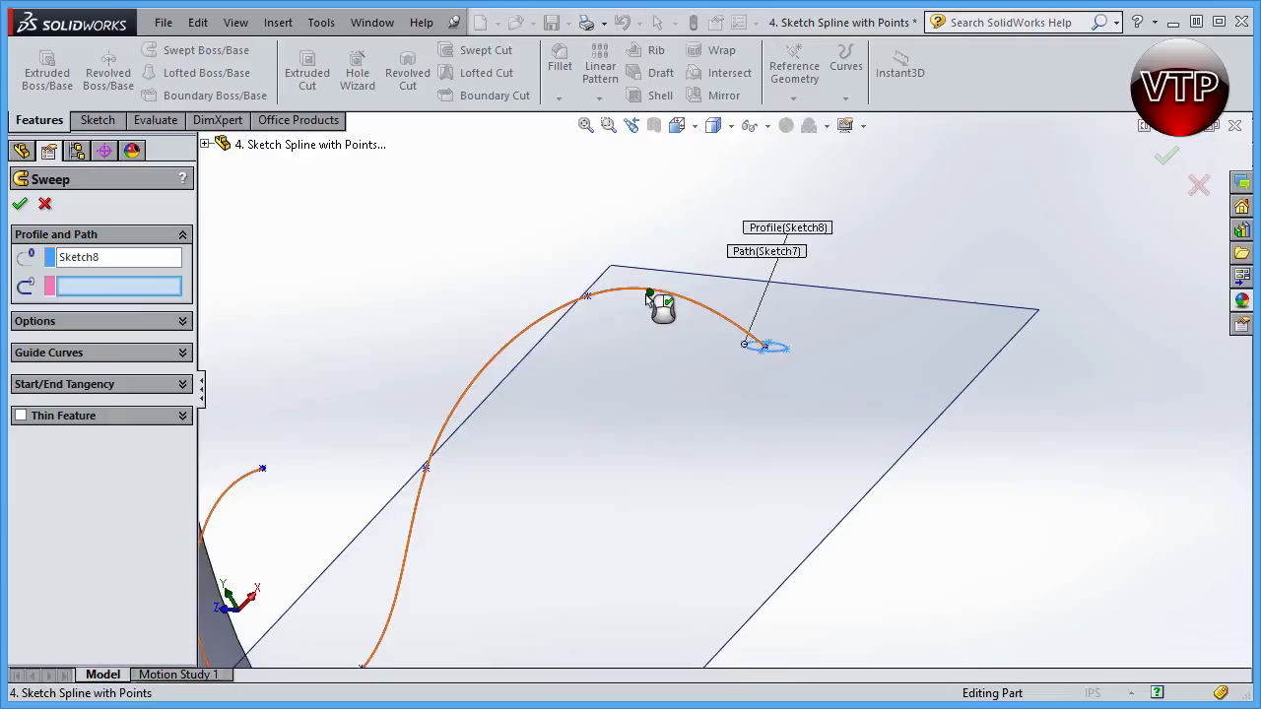
pyautogui.moveTo(611, 351); pyautogui.dragTo(594, 395, button='middle')
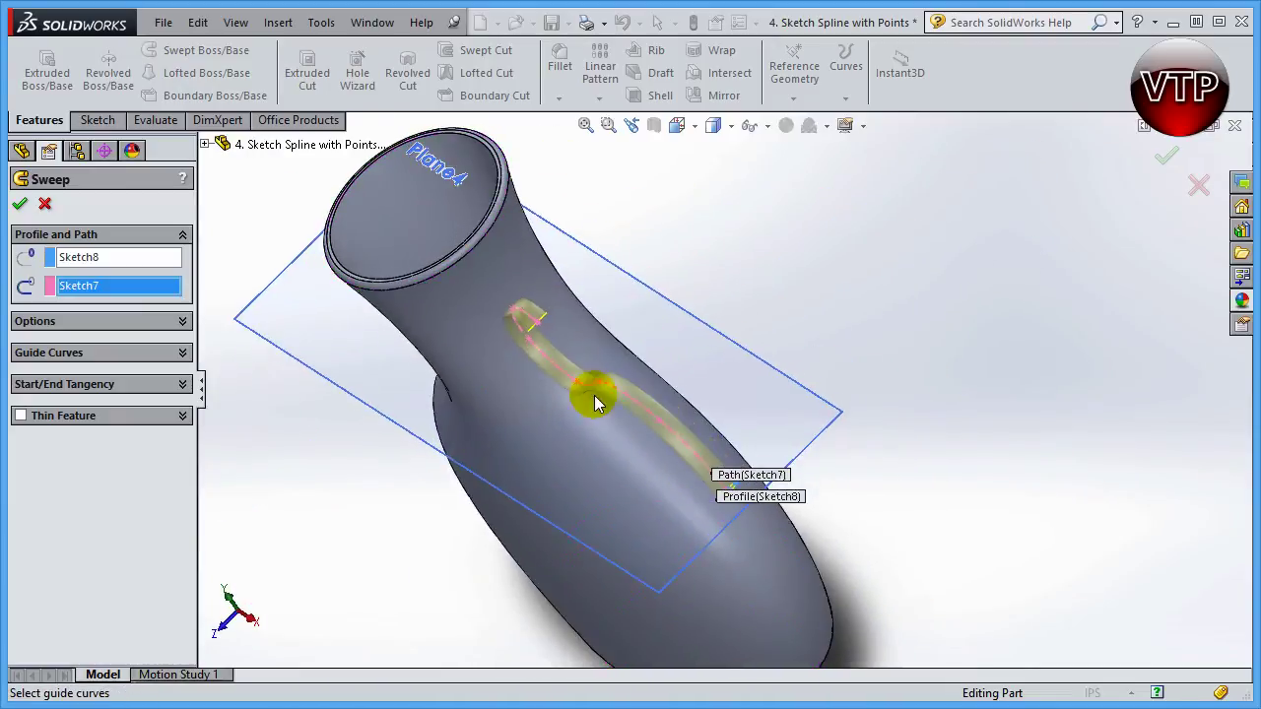
pyautogui.scroll(-5, 589, 344)
pyautogui.moveTo(589, 344); pyautogui.dragTo(639, 284, button='middle')
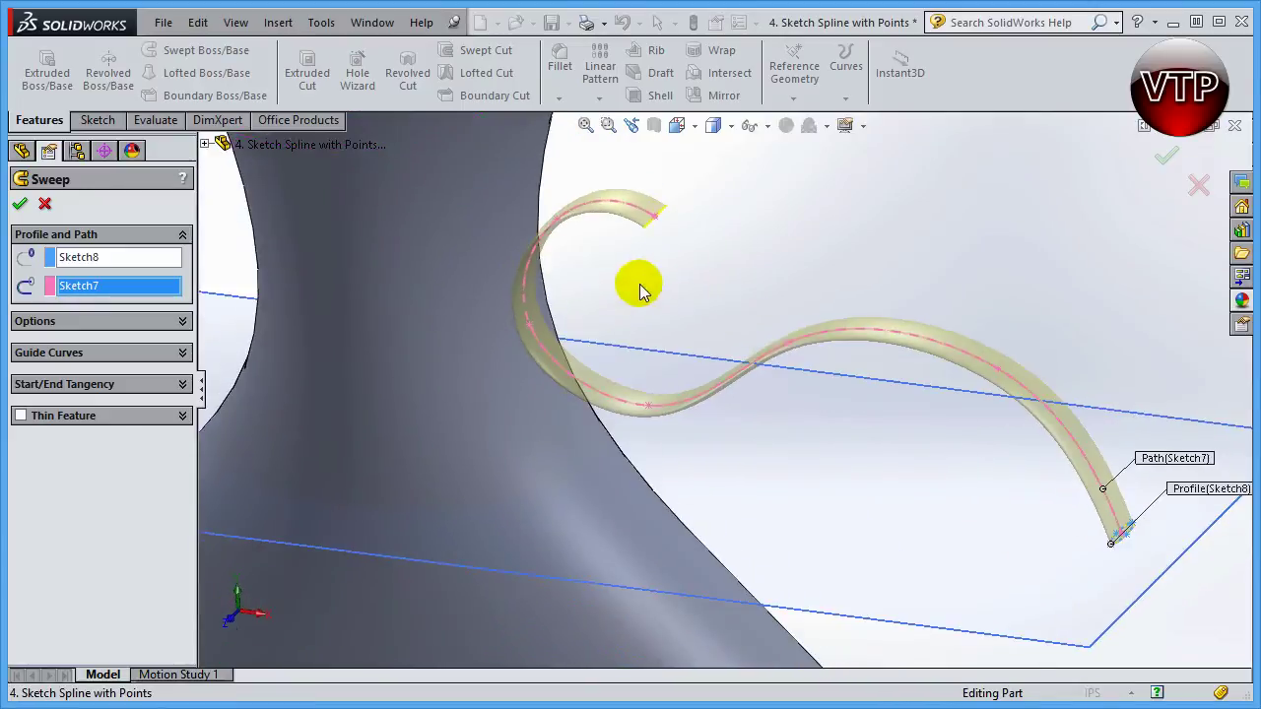
pyautogui.scroll(-2, 1133, 535)
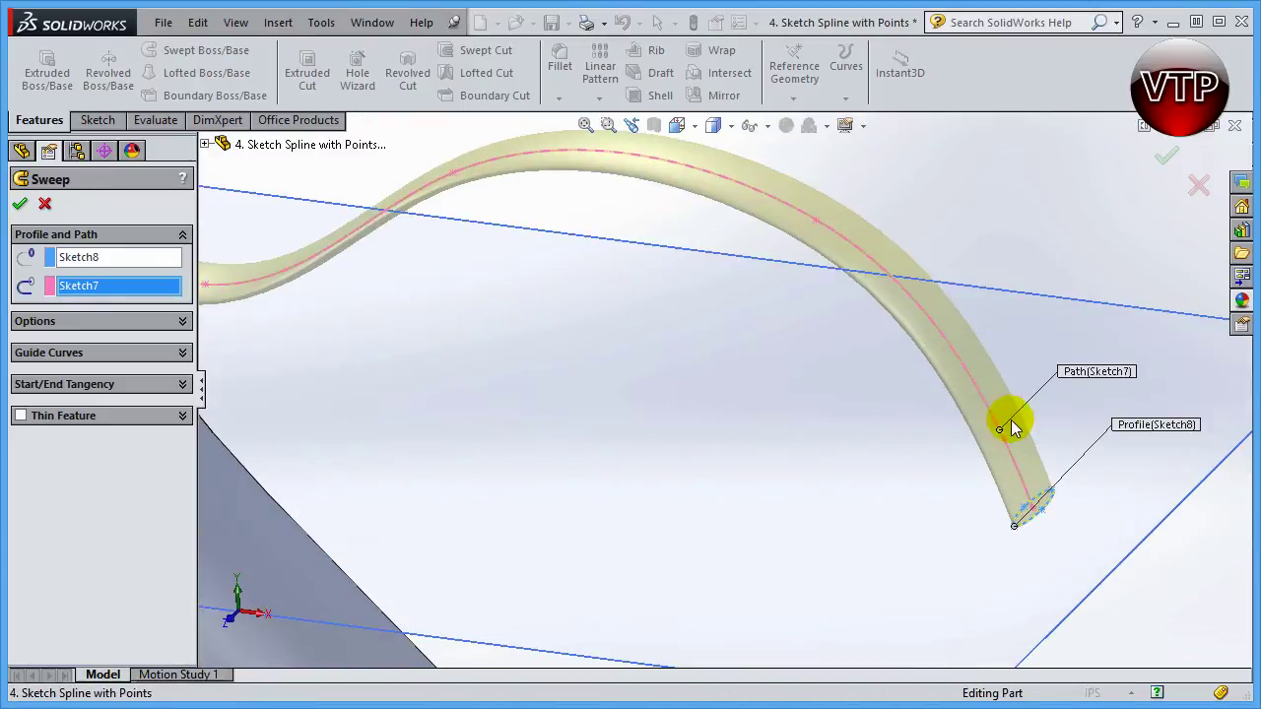
pyautogui.scroll(4, 545, 159)
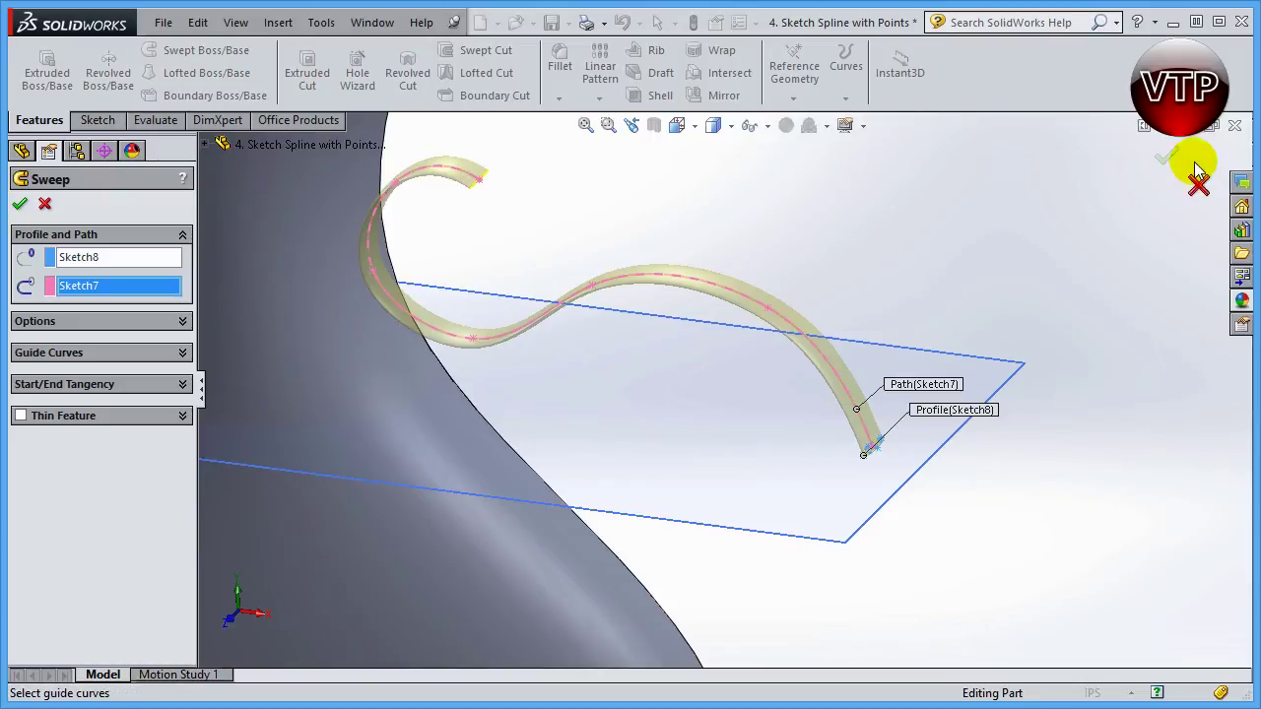
pyautogui.click(20, 204)
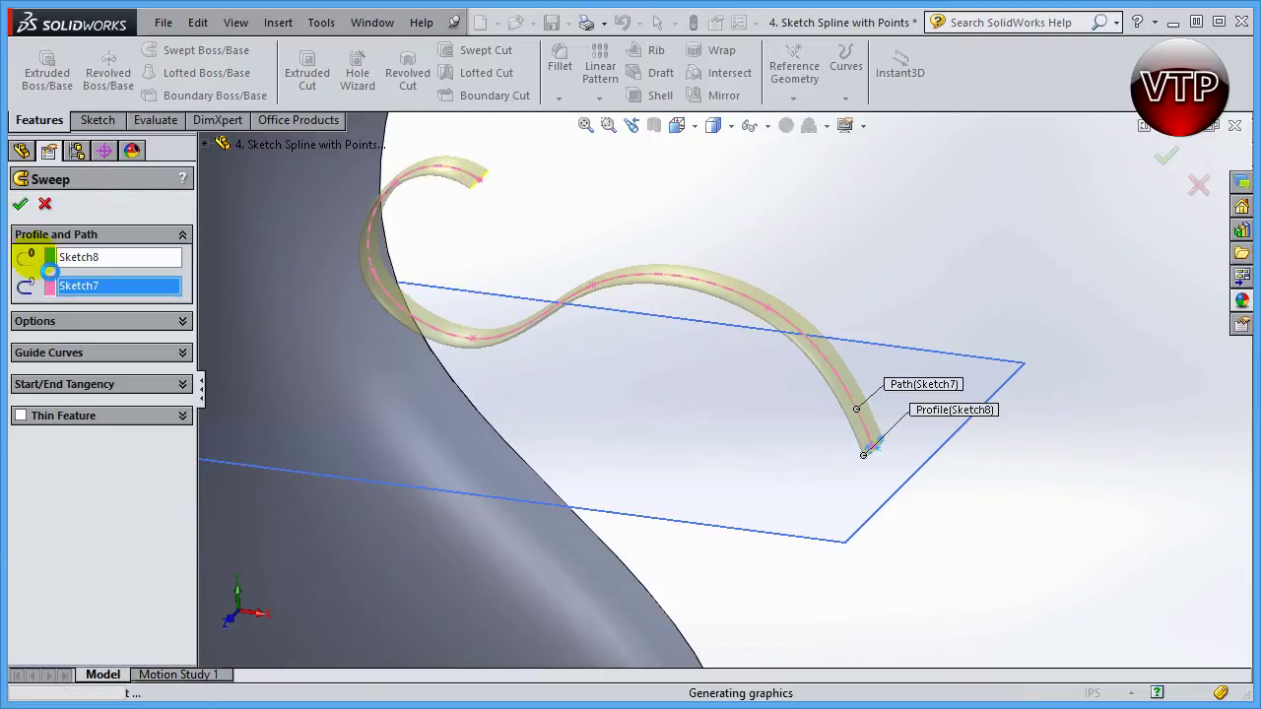
pyautogui.scroll(5, 666, 463)
pyautogui.moveTo(666, 463); pyautogui.dragTo(830, 437, button='middle')
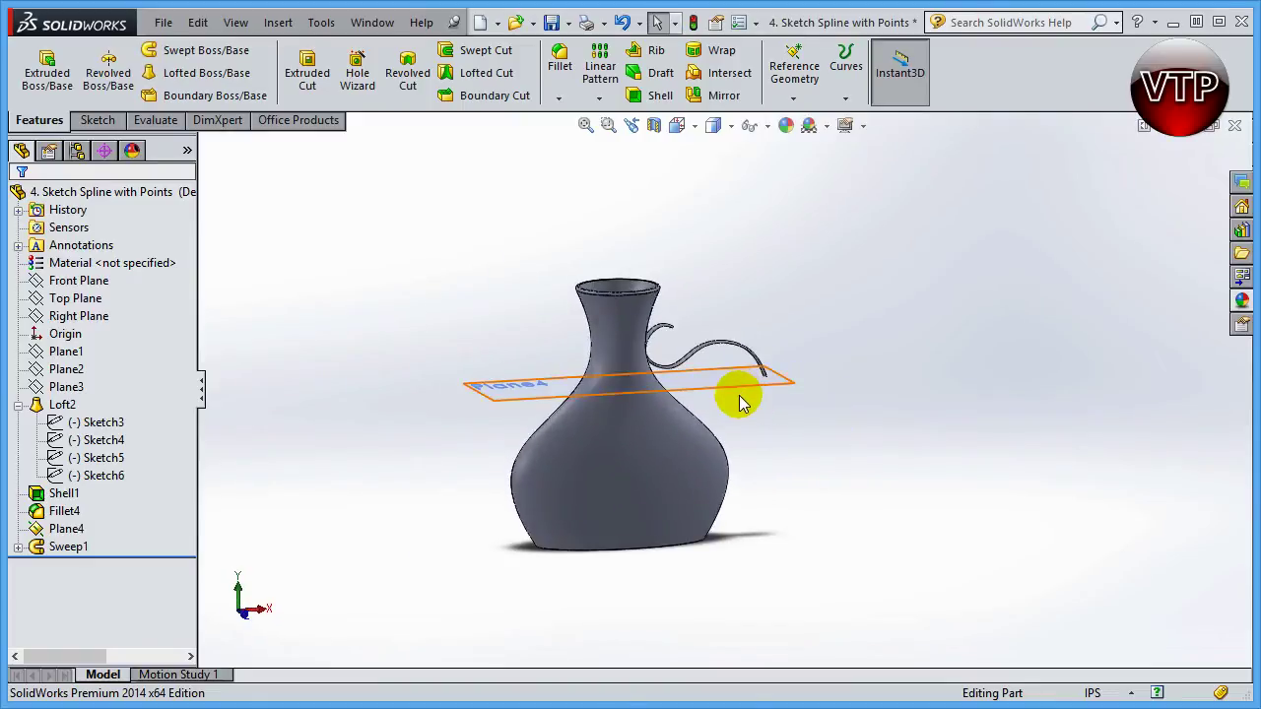
pyautogui.scroll(-2, 741, 402)
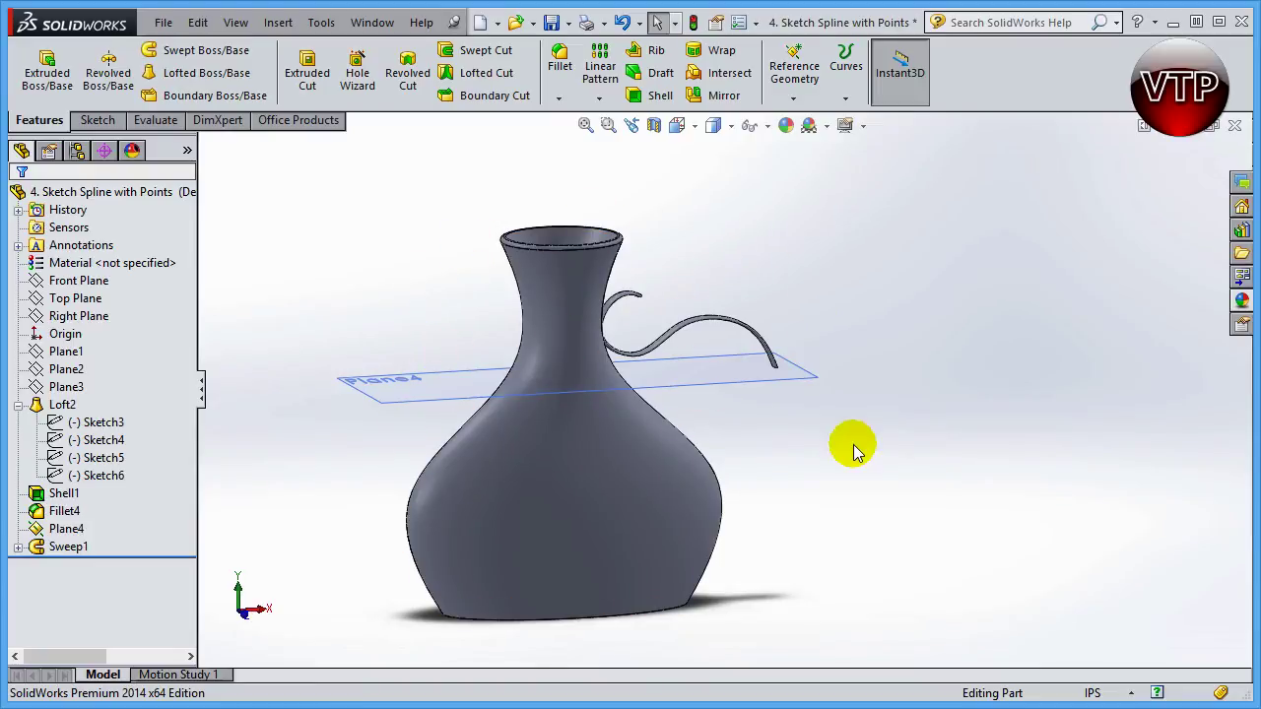
pyautogui.moveTo(853, 442); pyautogui.dragTo(770, 441, button='middle')
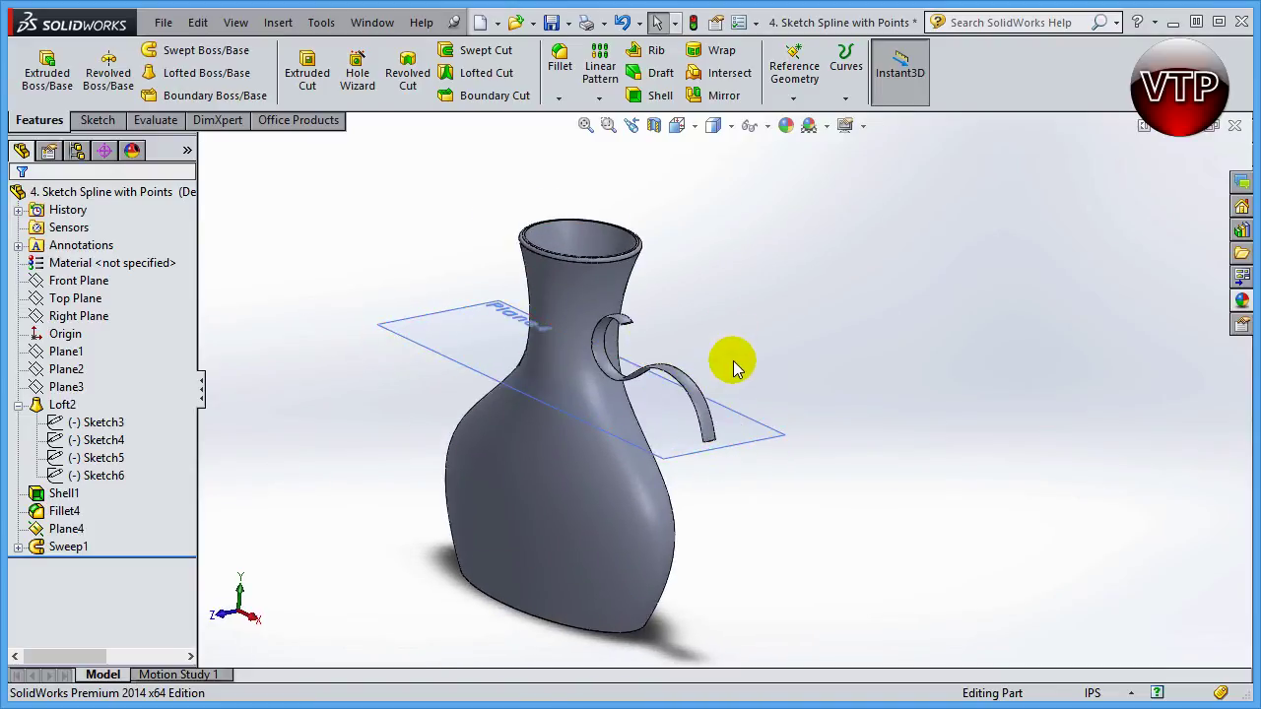
# Step: Examine the swept handle from several angles, including its outer end and where it meets the vase's neck
pyautogui.scroll(-3, 605, 444)
pyautogui.scroll(5, 654, 428)
pyautogui.scroll(-2, 686, 465)
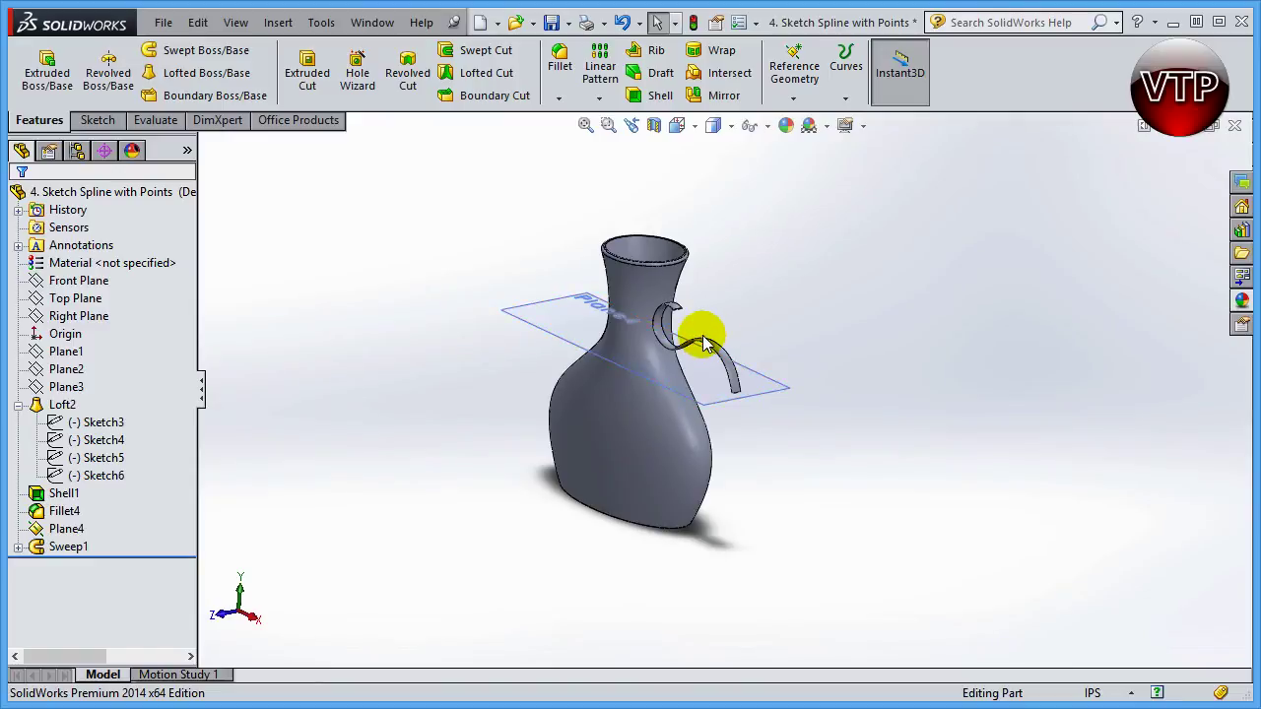
pyautogui.scroll(-2, 705, 365)
pyautogui.moveTo(735, 326); pyautogui.dragTo(715, 355, button='middle')
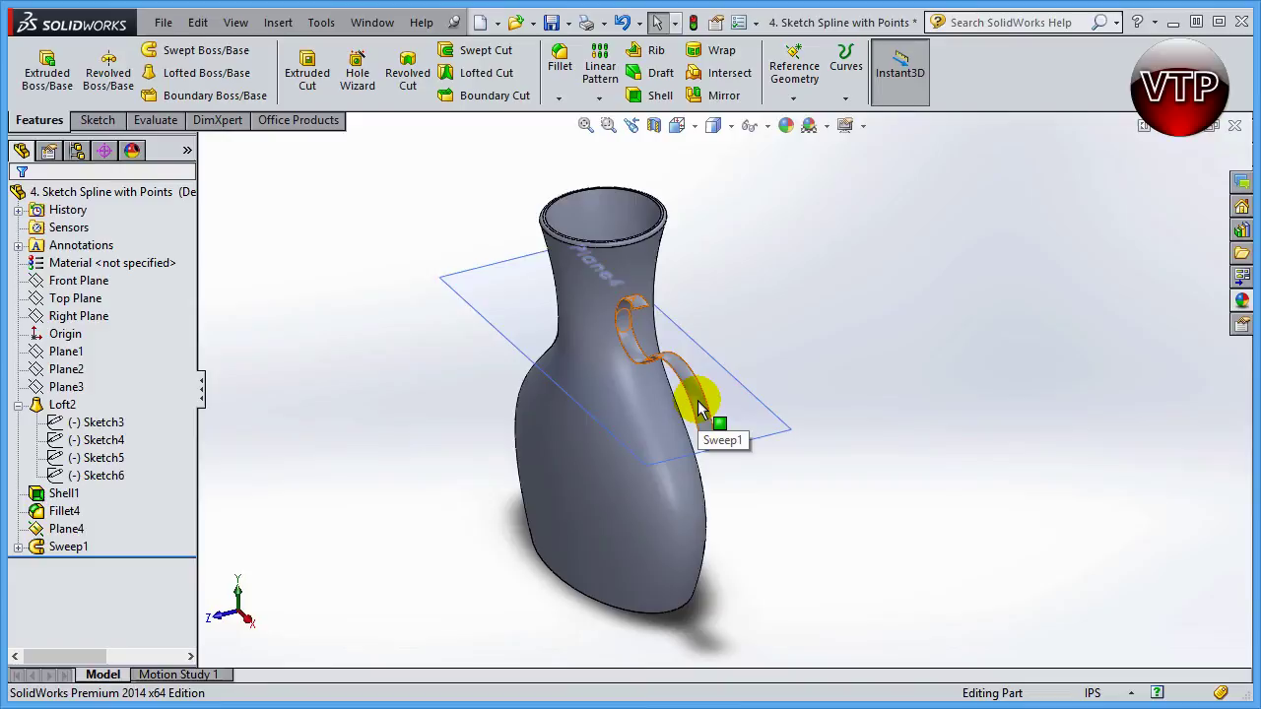
pyautogui.moveTo(652, 514); pyautogui.dragTo(670, 302, button='middle')
pyautogui.scroll(2, 775, 329)
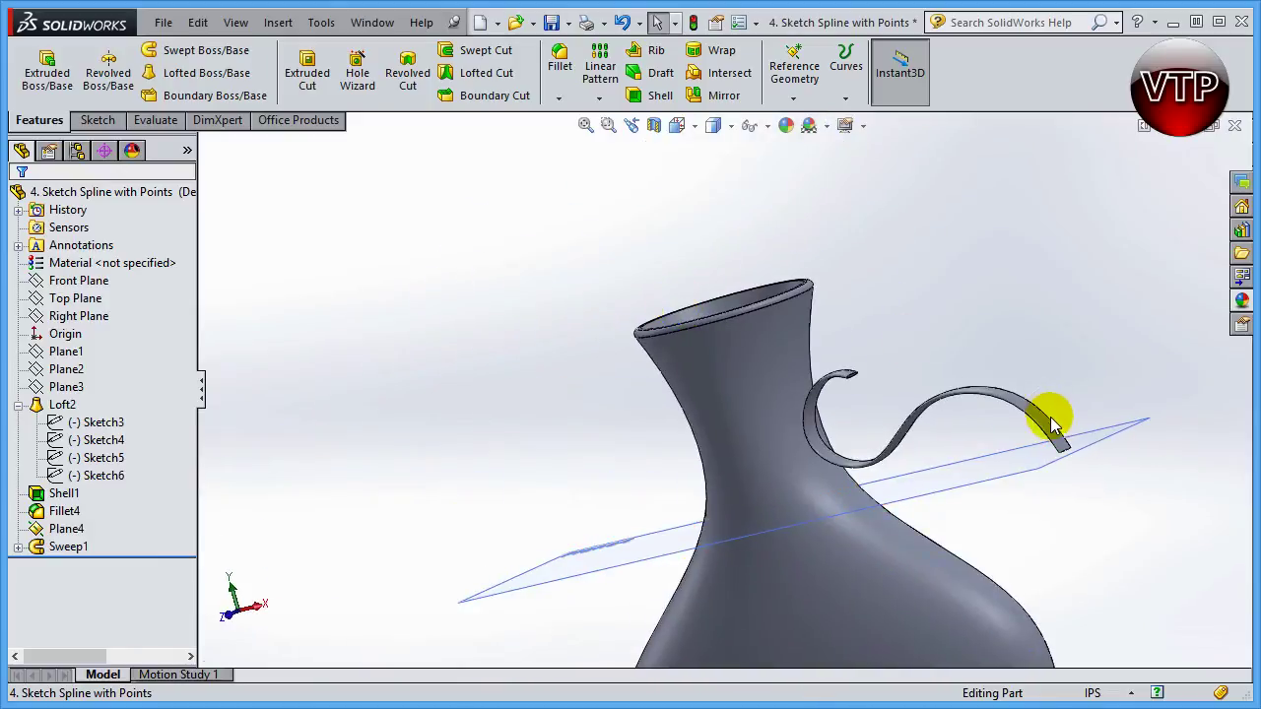
pyautogui.scroll(3, 1050, 414)
pyautogui.scroll(-3, 971, 444)
pyautogui.moveTo(937, 330); pyautogui.dragTo(822, 282, button='middle')
pyautogui.scroll(3, 574, 366)
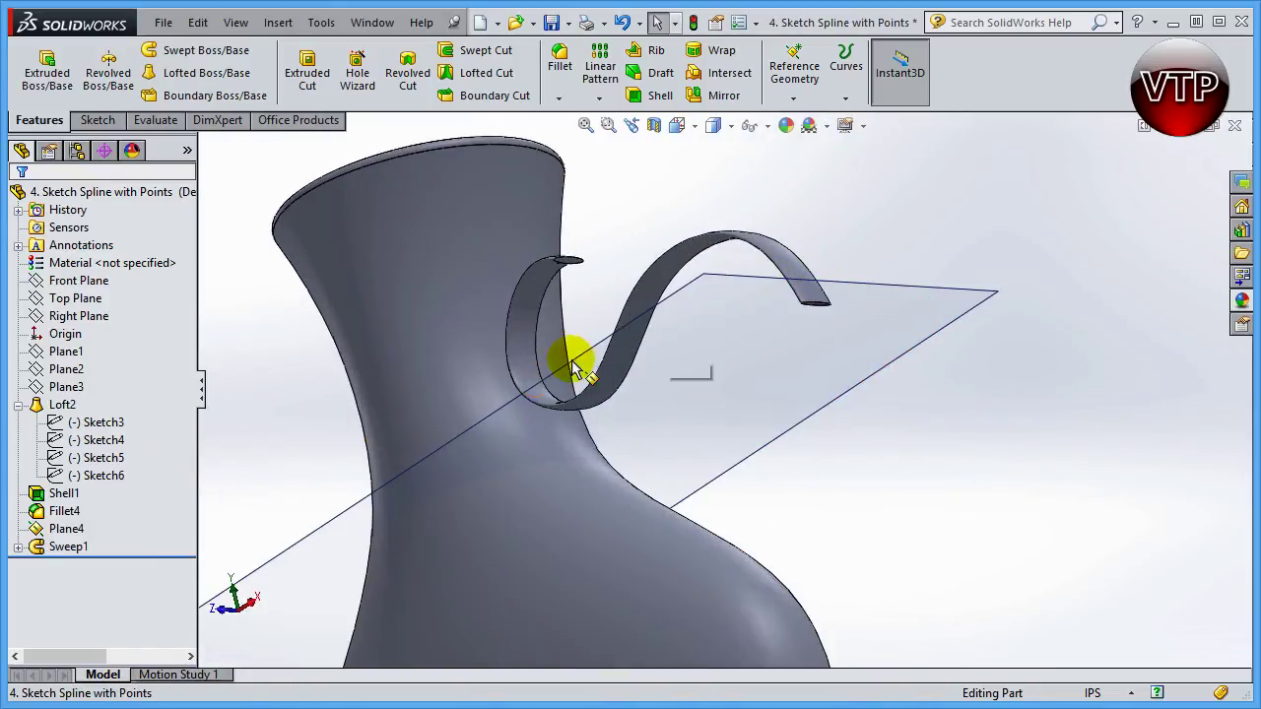
# Step: Reveal the sketches inside the sweep feature and highlight the ellipse profile and the spline path on the handle
pyautogui.click(18, 548)
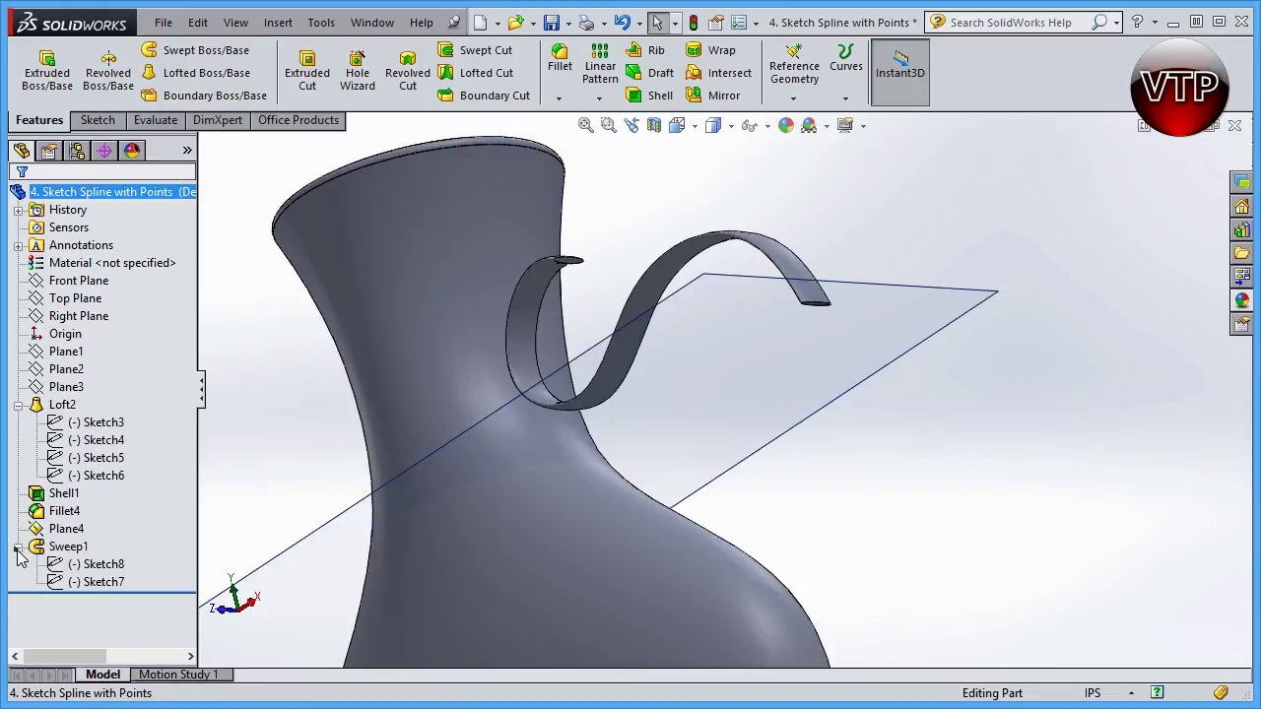
pyautogui.click(98, 564)
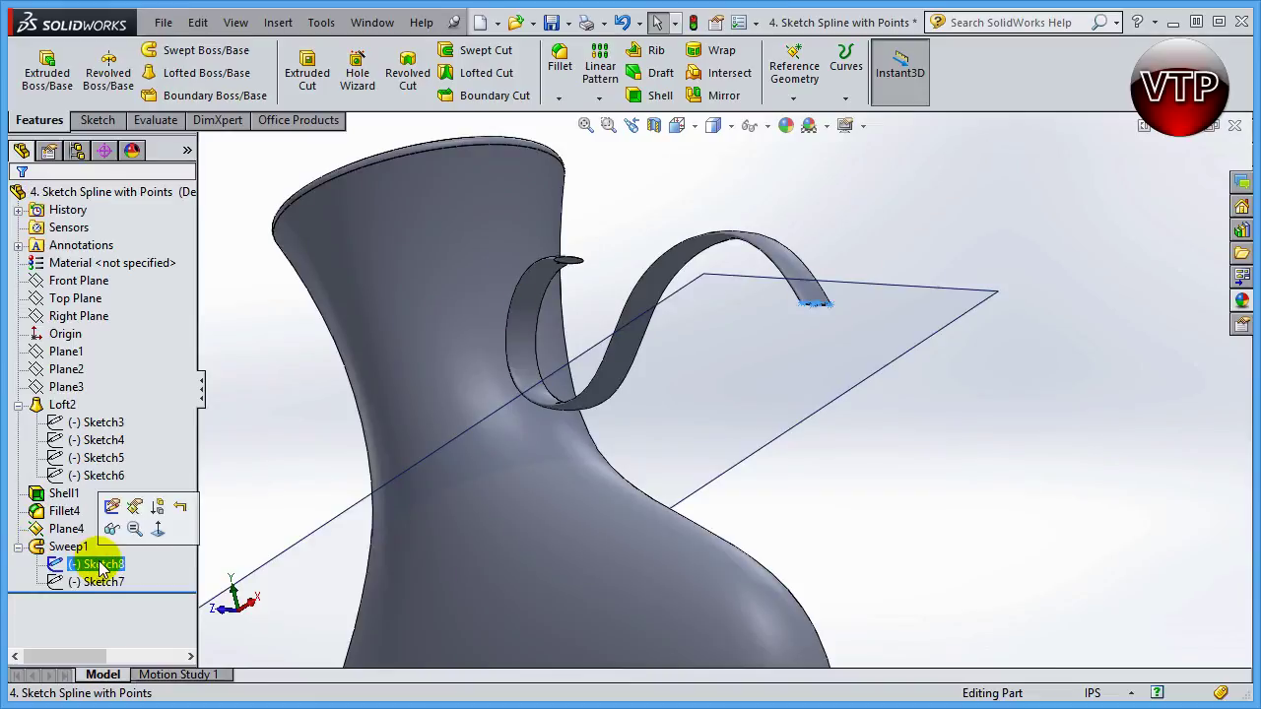
pyautogui.keyDown('ctrl'); pyautogui.click(102, 582); pyautogui.keyUp('ctrl')
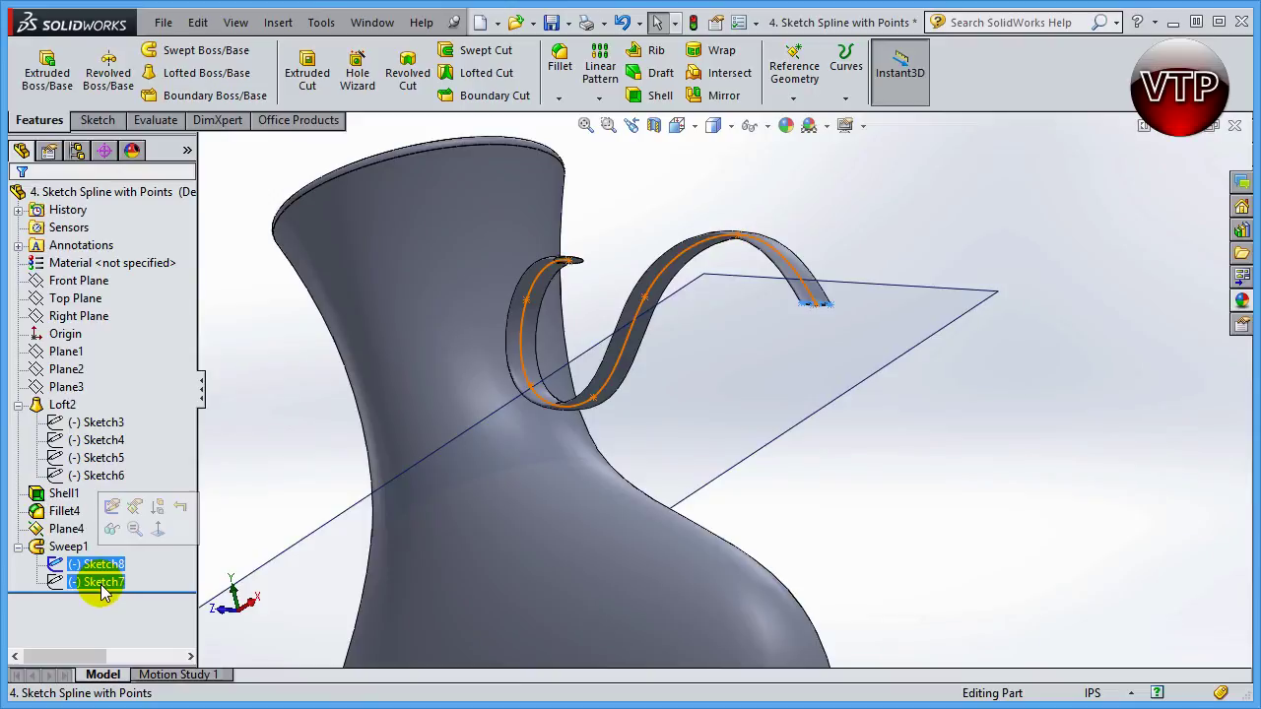
pyautogui.click(101, 584)
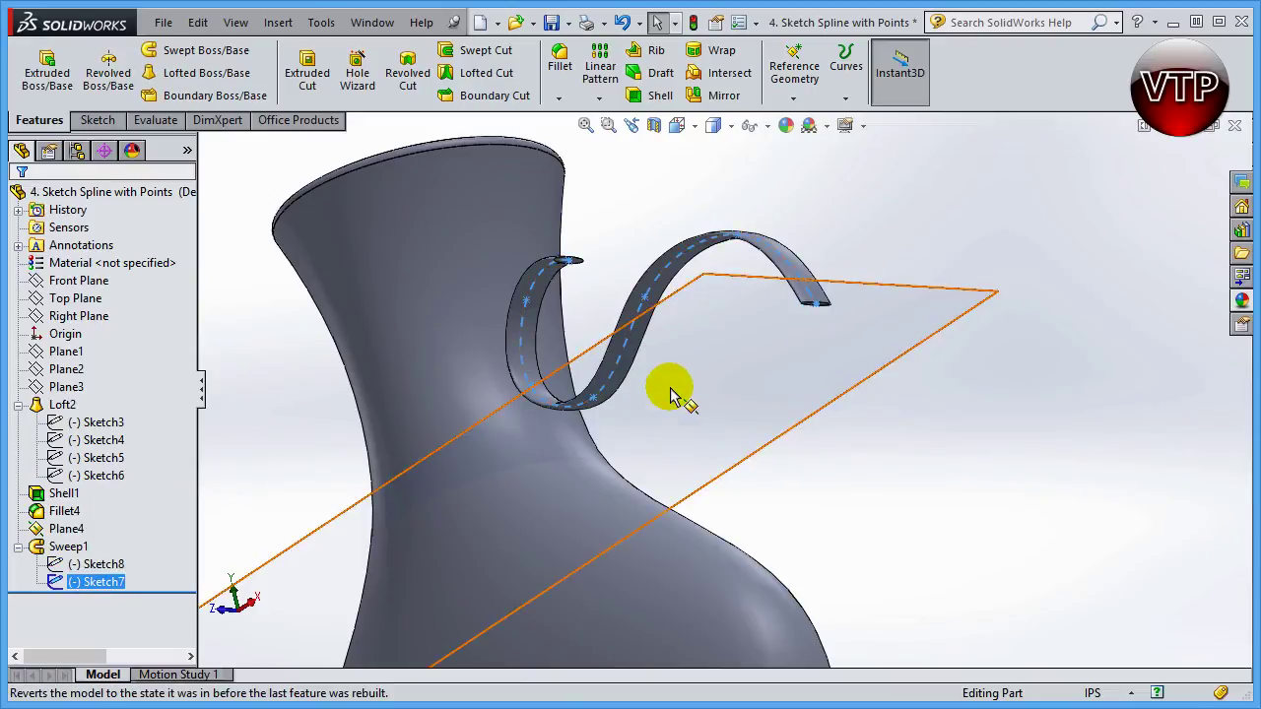
pyautogui.keyDown('ctrl'); pyautogui.click(98, 565); pyautogui.keyUp('ctrl')
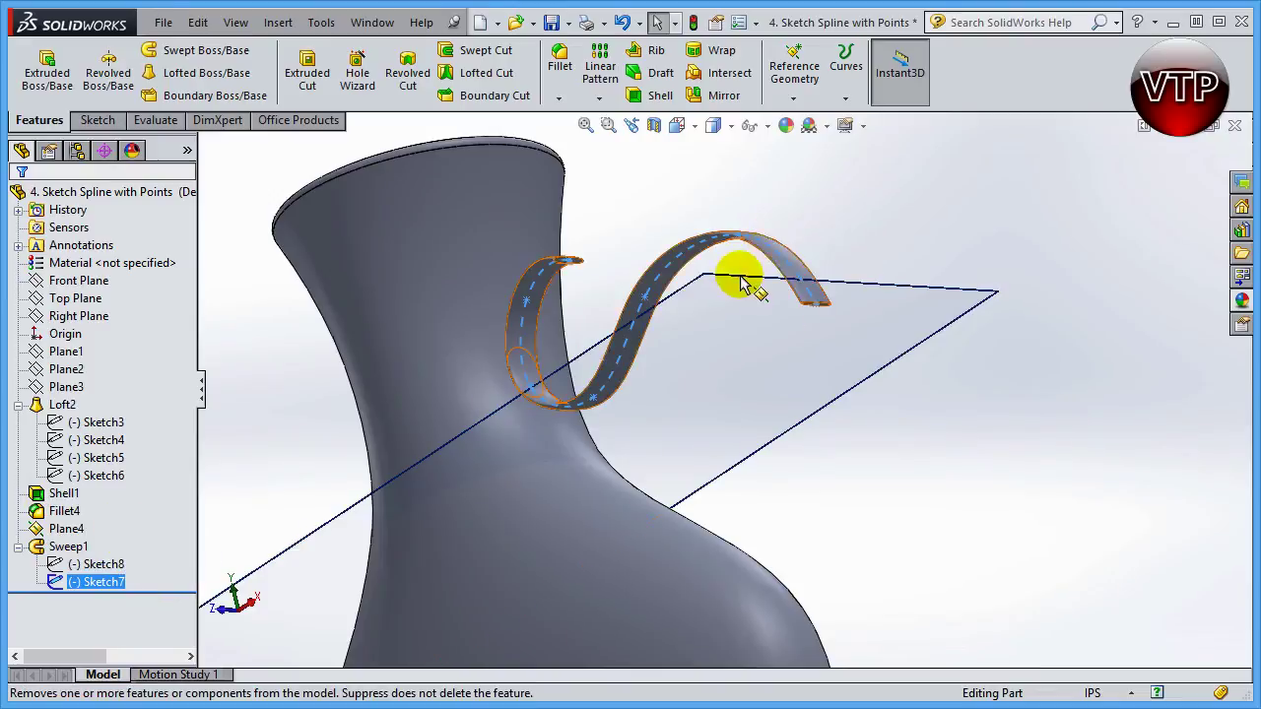
# Step: Edit the sweep's profile sketch, set the ellipse's radii to 0.20 and 0.05 in, and close the sketch
pyautogui.click(100, 564)
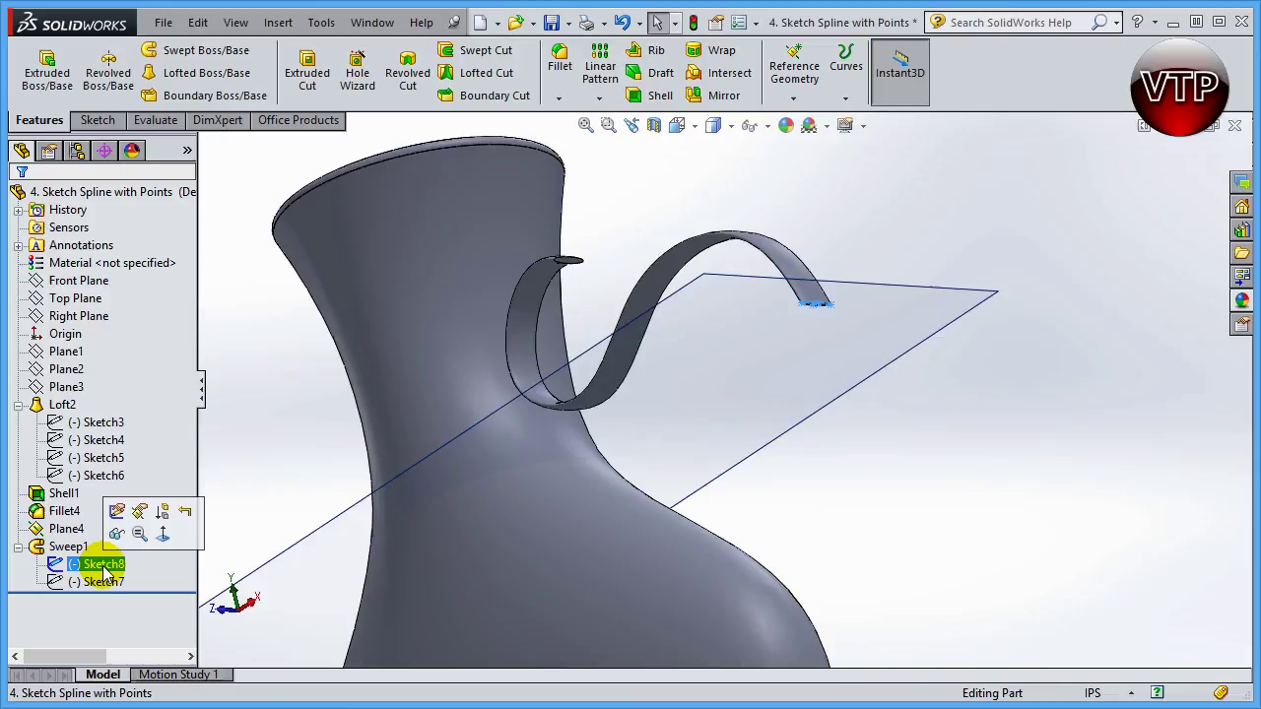
pyautogui.click(116, 512)
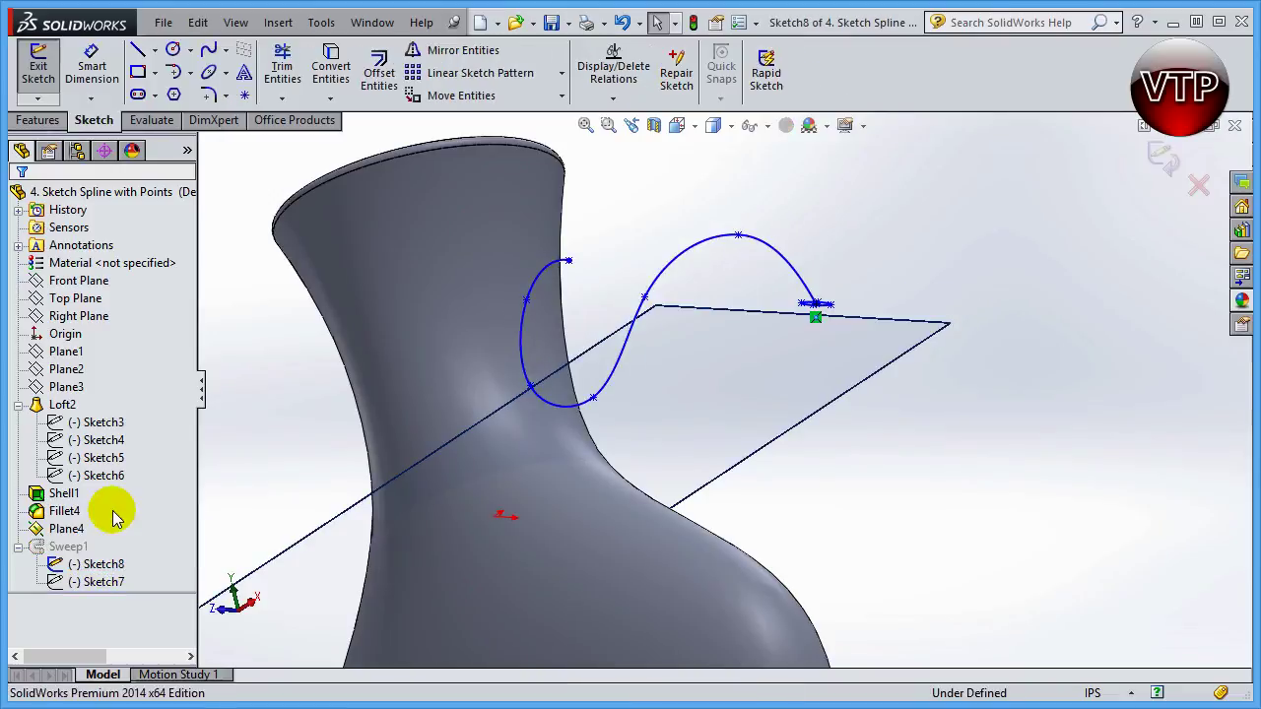
pyautogui.scroll(-4, 847, 237)
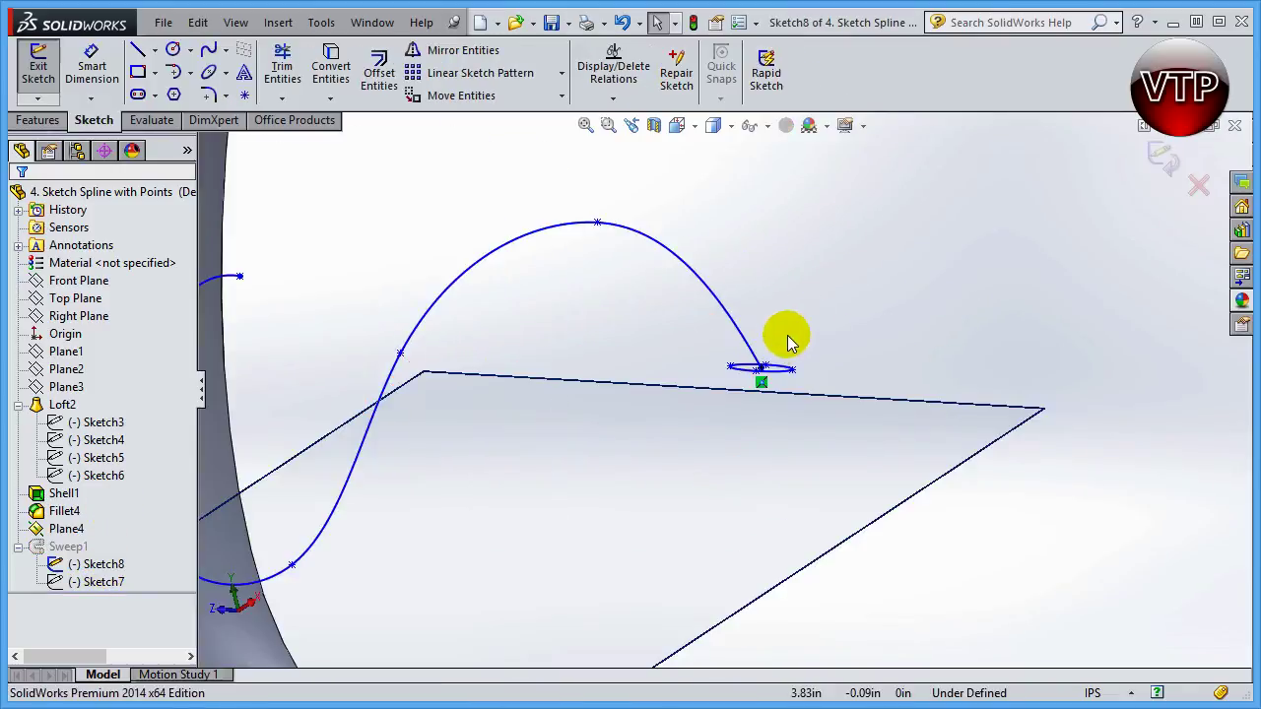
pyautogui.click(783, 373)
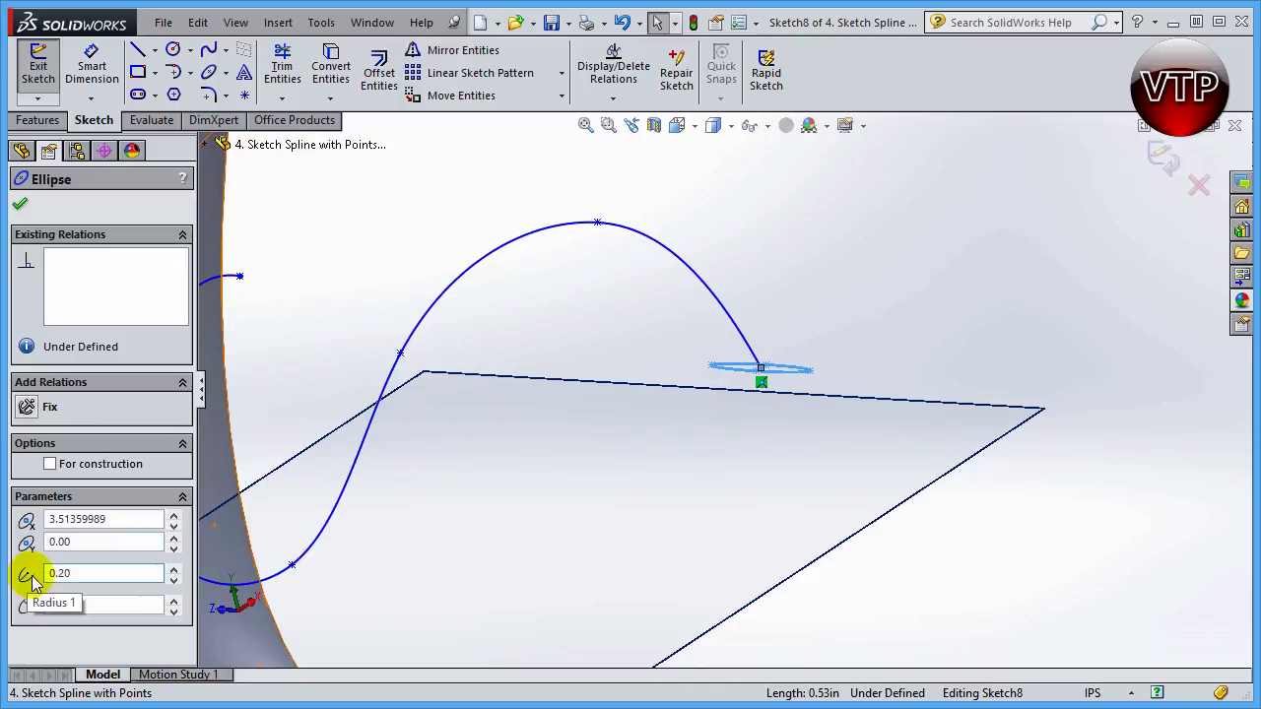
pyautogui.doubleClick(103, 604)
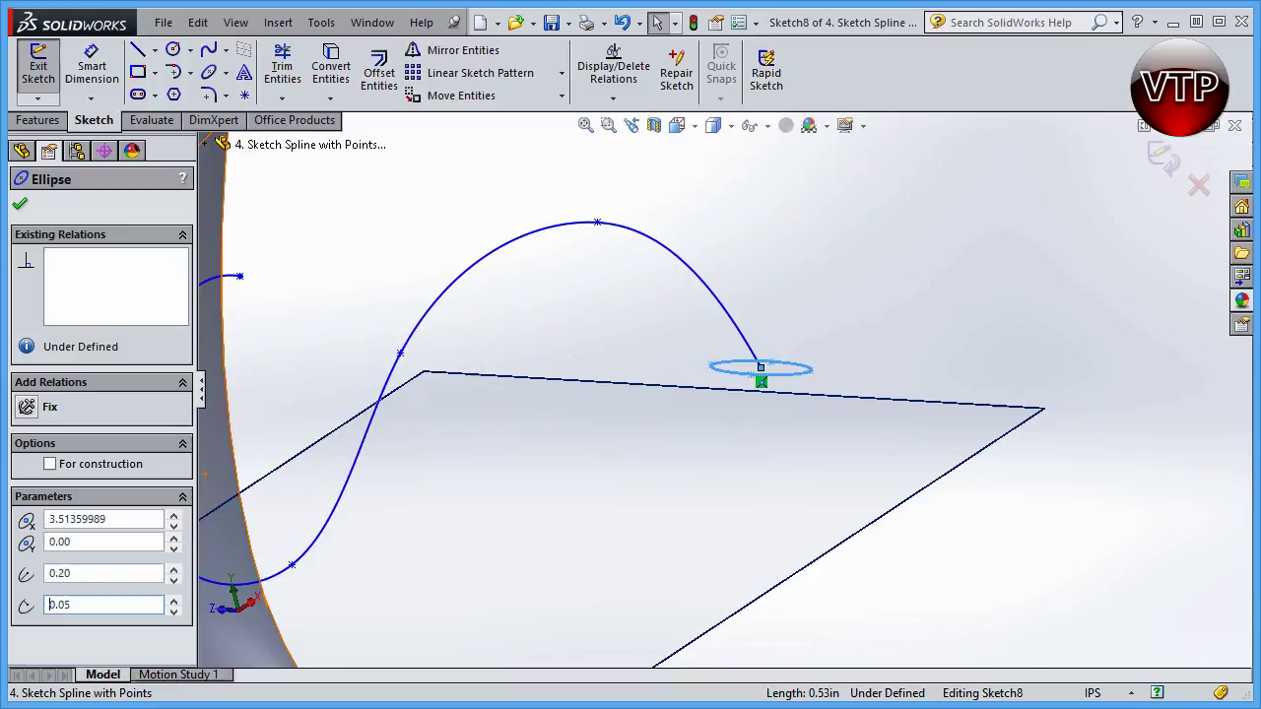
pyautogui.click(1162, 158)
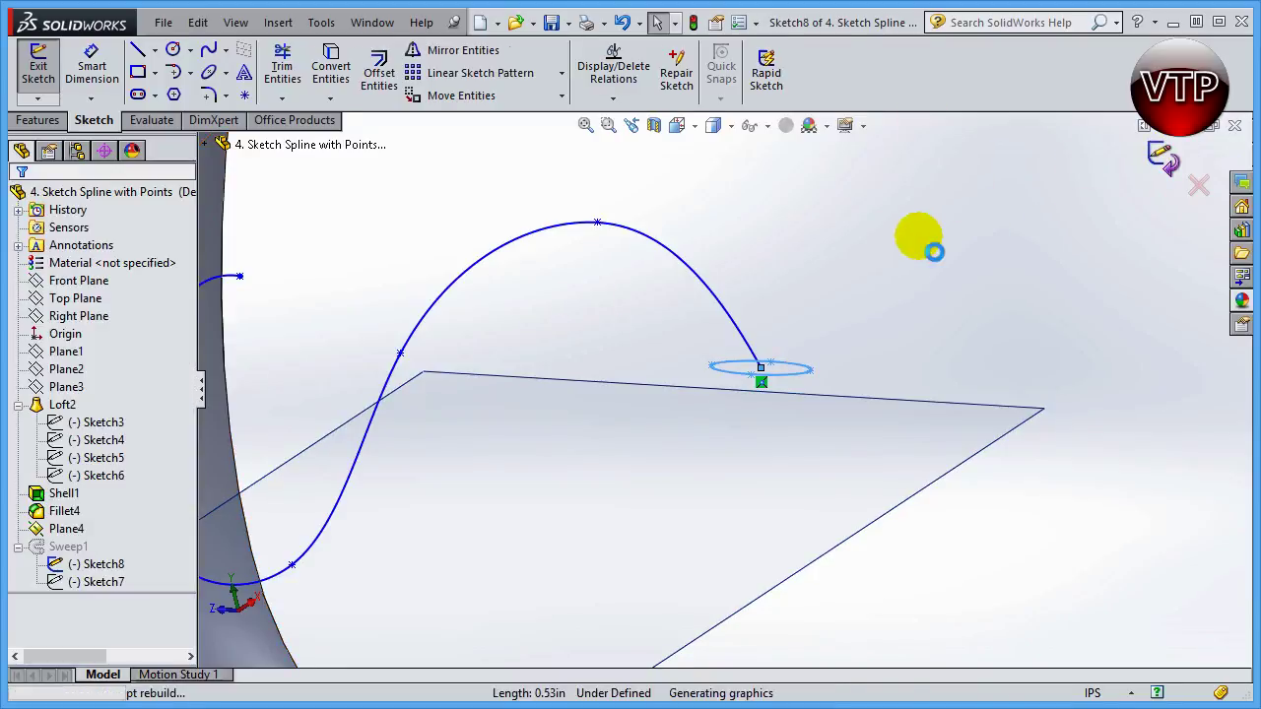
# Step: Inspect the rebuilt handle's width and thickness on the vase from below, the side and above
pyautogui.scroll(5, 908, 246)
pyautogui.moveTo(726, 343)
pyautogui.mouseDown(button='middle')
pyautogui.moveTo(839, 506)
pyautogui.moveTo(813, 673)
pyautogui.moveTo(864, 422)
pyautogui.moveTo(730, 365)
pyautogui.moveTo(684, 300)
pyautogui.moveTo(701, 293)
pyautogui.moveTo(670, 361)
pyautogui.moveTo(676, 385)
pyautogui.moveTo(642, 416)
pyautogui.mouseUp(button='middle')
pyautogui.scroll(-3, 657, 502)
pyautogui.moveTo(656, 501); pyautogui.dragTo(617, 481, button='middle')
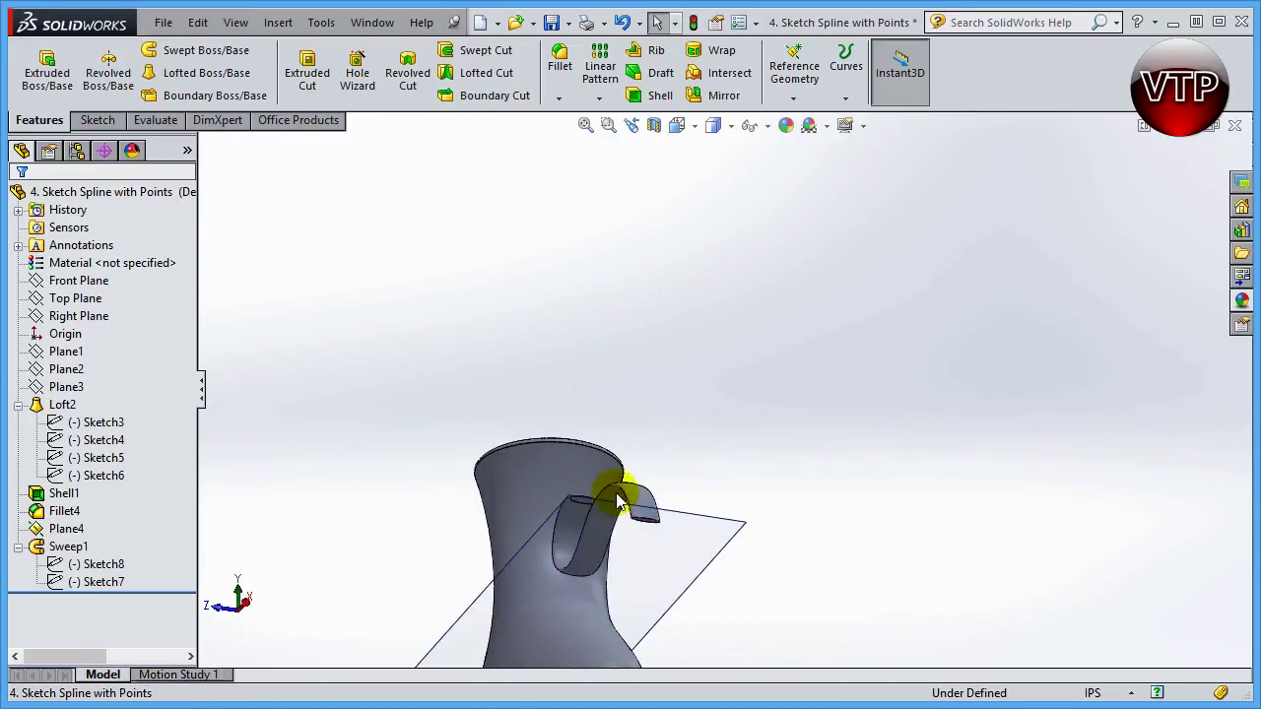
pyautogui.scroll(-3, 611, 532)
pyautogui.moveTo(610, 530); pyautogui.dragTo(765, 352, button='middle')
pyautogui.scroll(5, 775, 587)
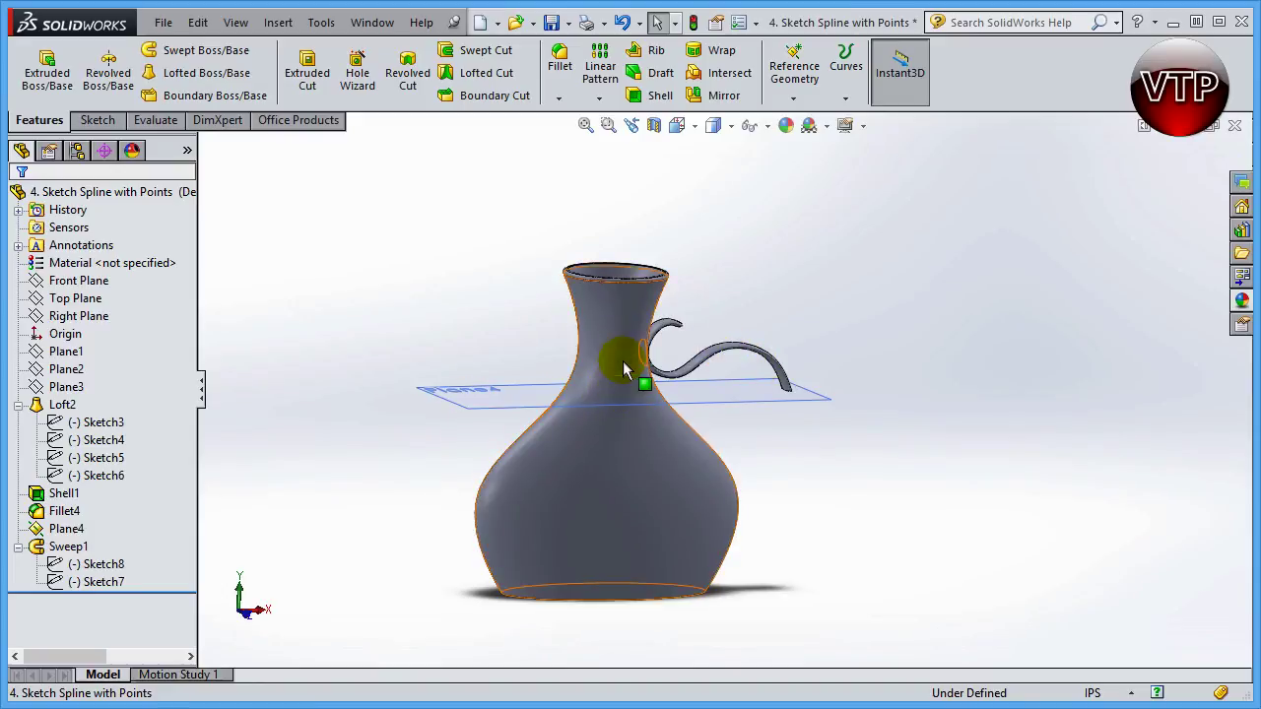
pyautogui.moveTo(746, 284); pyautogui.dragTo(722, 414, button='middle')
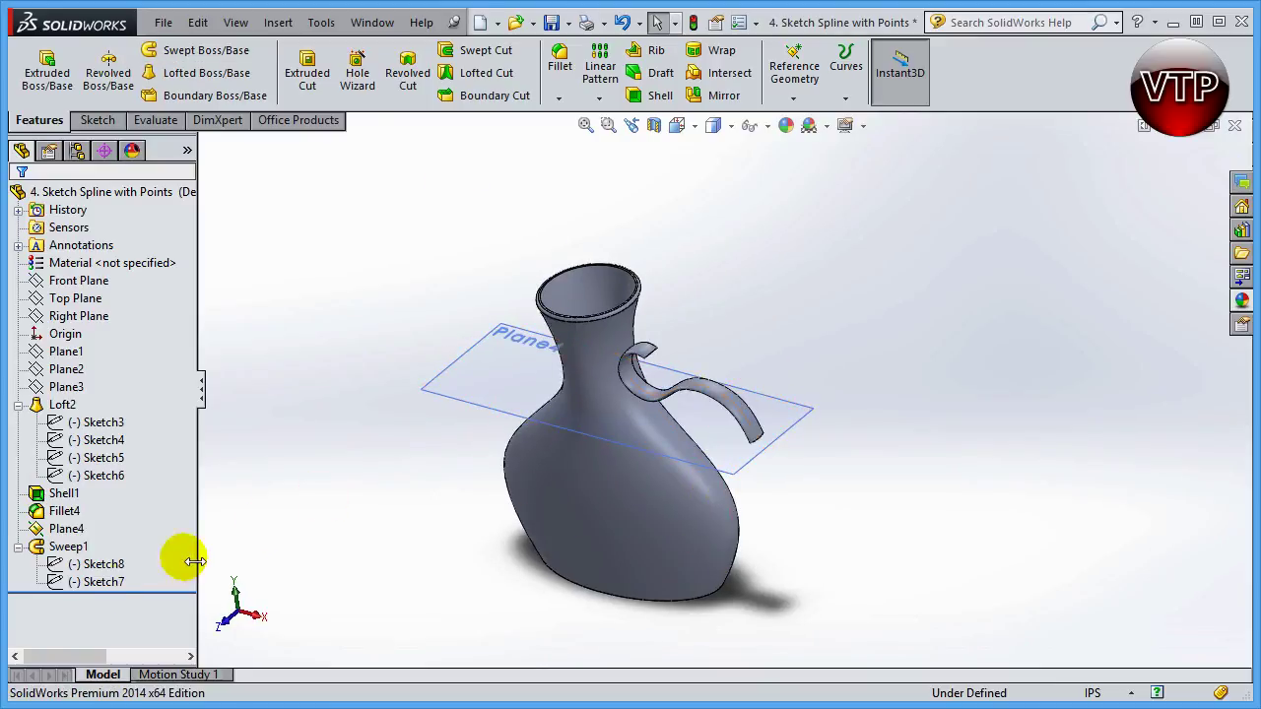
# Step: Highlight the sweep and its path sketch, and inspect the handle's outer end near the reference plane
pyautogui.click(102, 568)
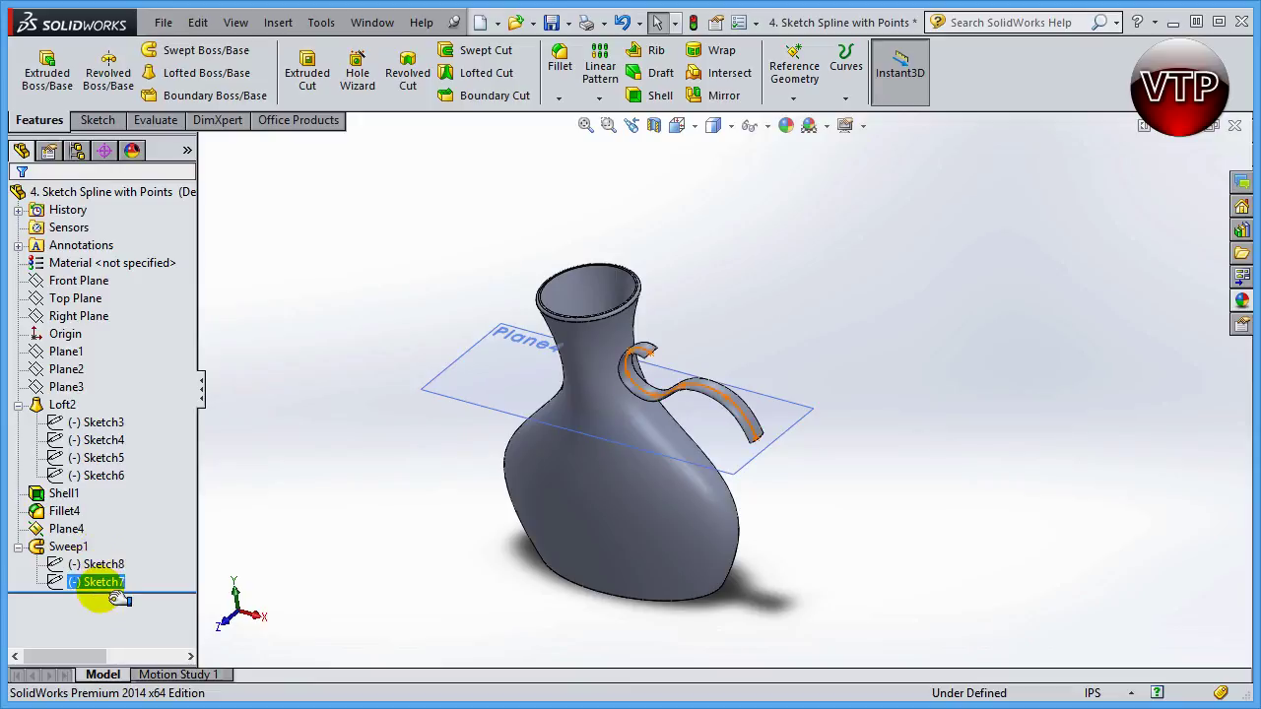
pyautogui.click(68, 546)
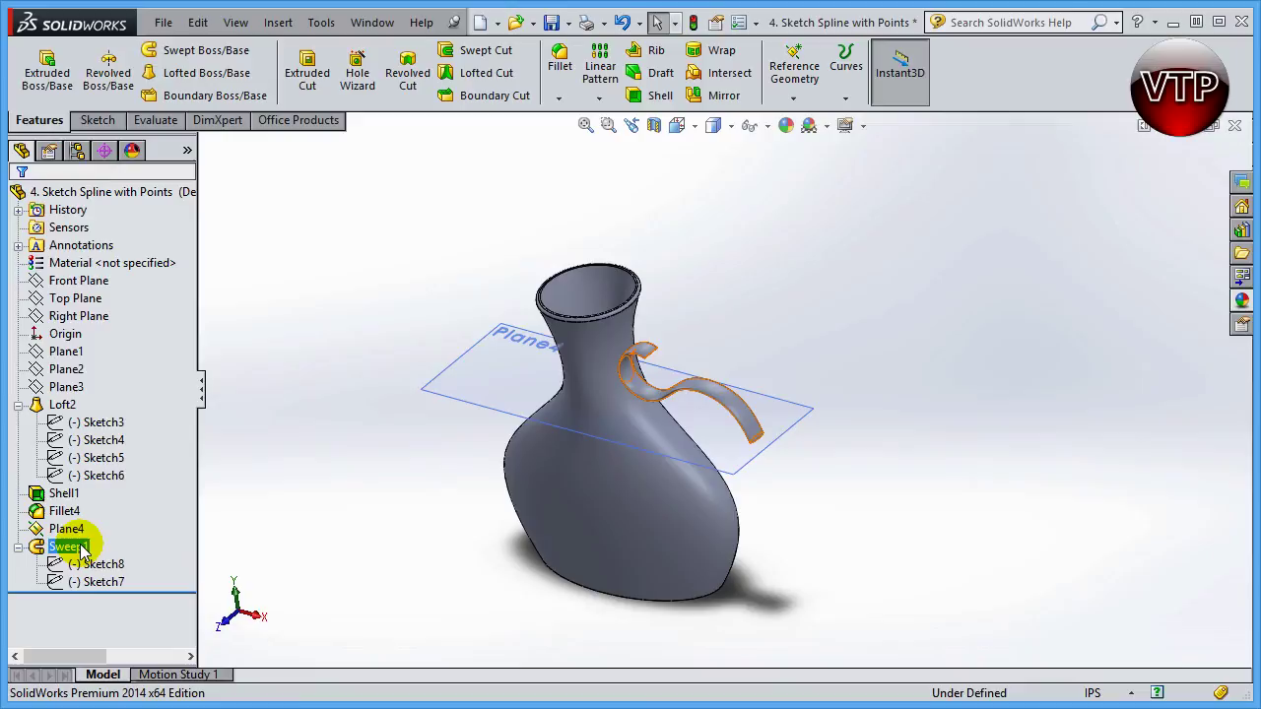
pyautogui.press('Escape')
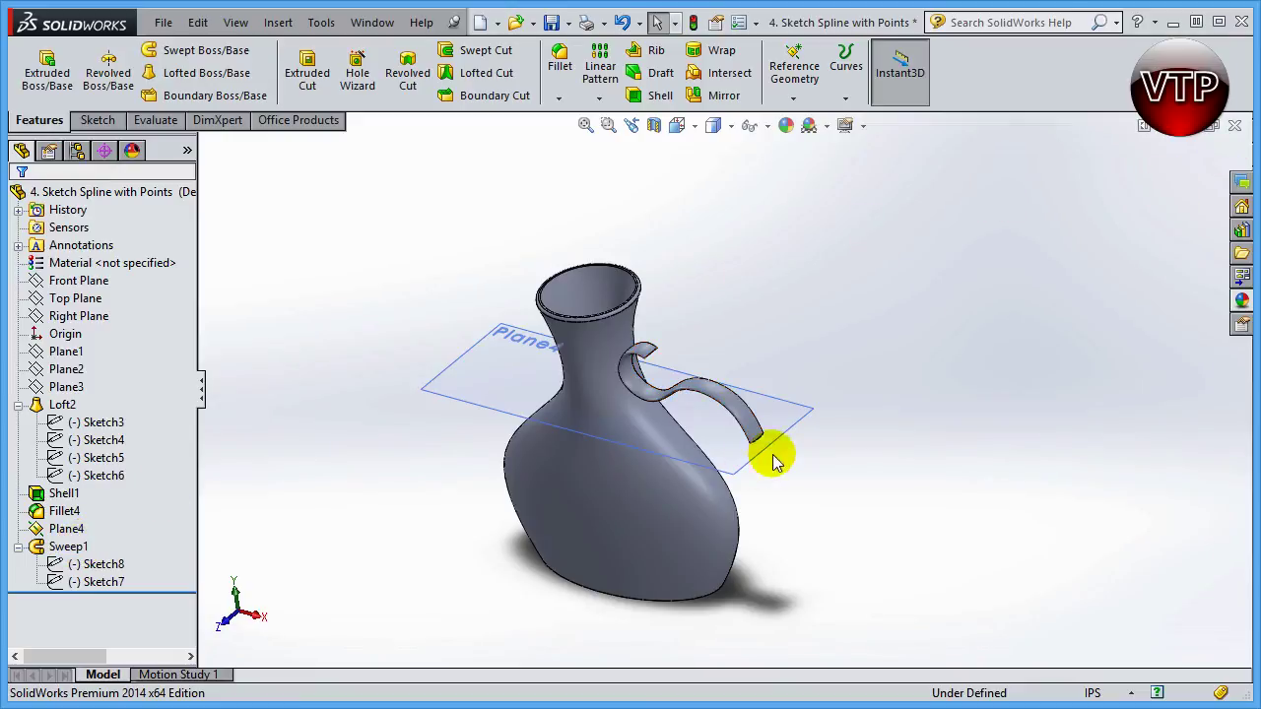
pyautogui.scroll(-2, 650, 403)
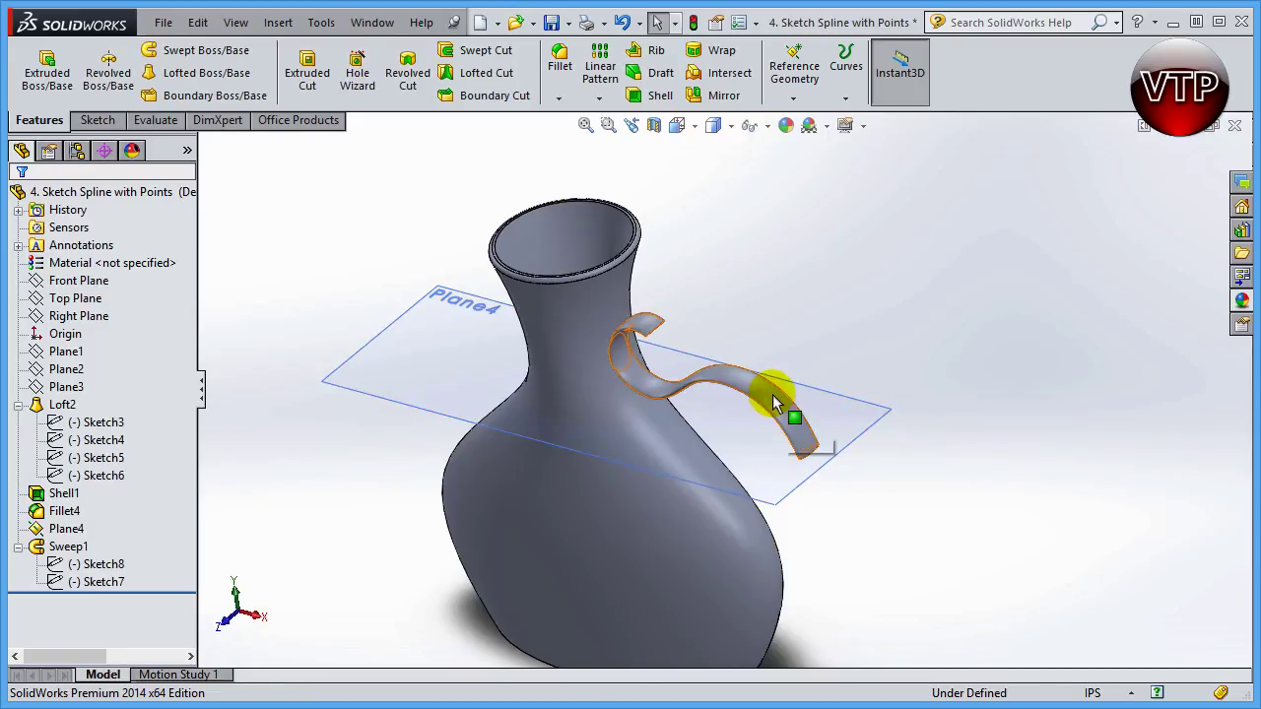
pyautogui.moveTo(615, 374); pyautogui.dragTo(652, 335)
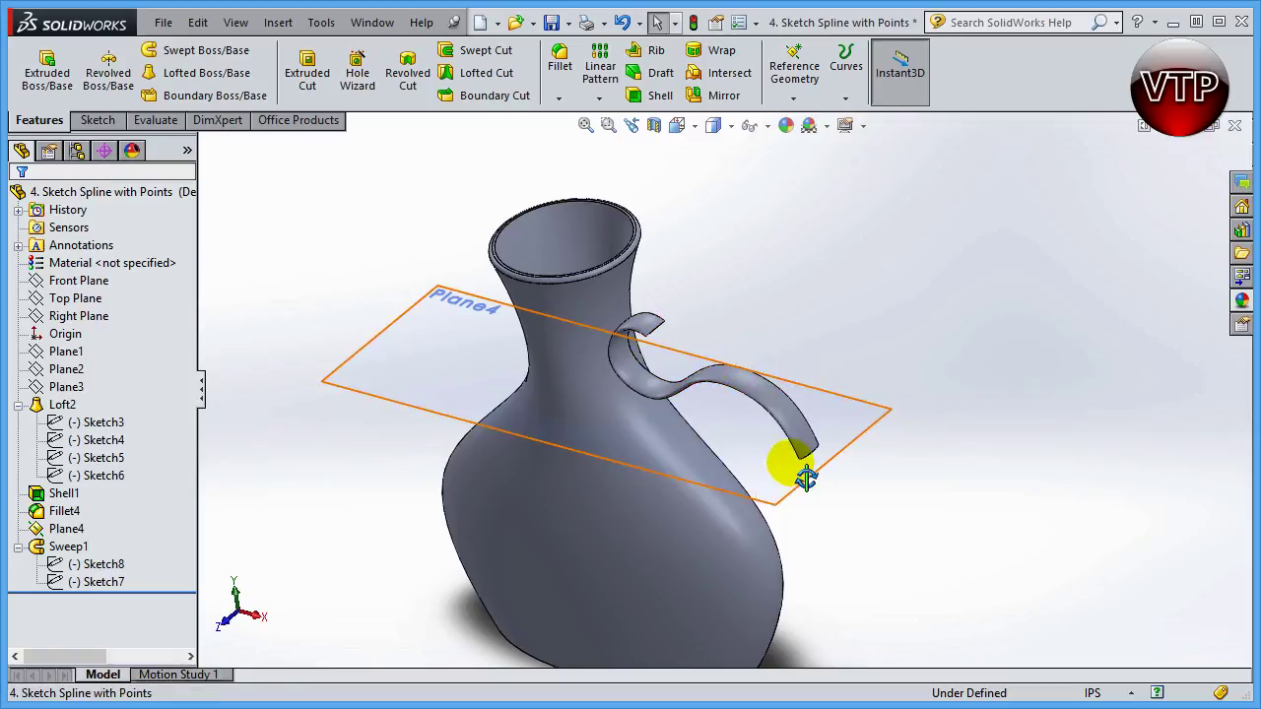
pyautogui.moveTo(806, 478); pyautogui.dragTo(811, 361, button='middle')
pyautogui.scroll(-3, 867, 267)
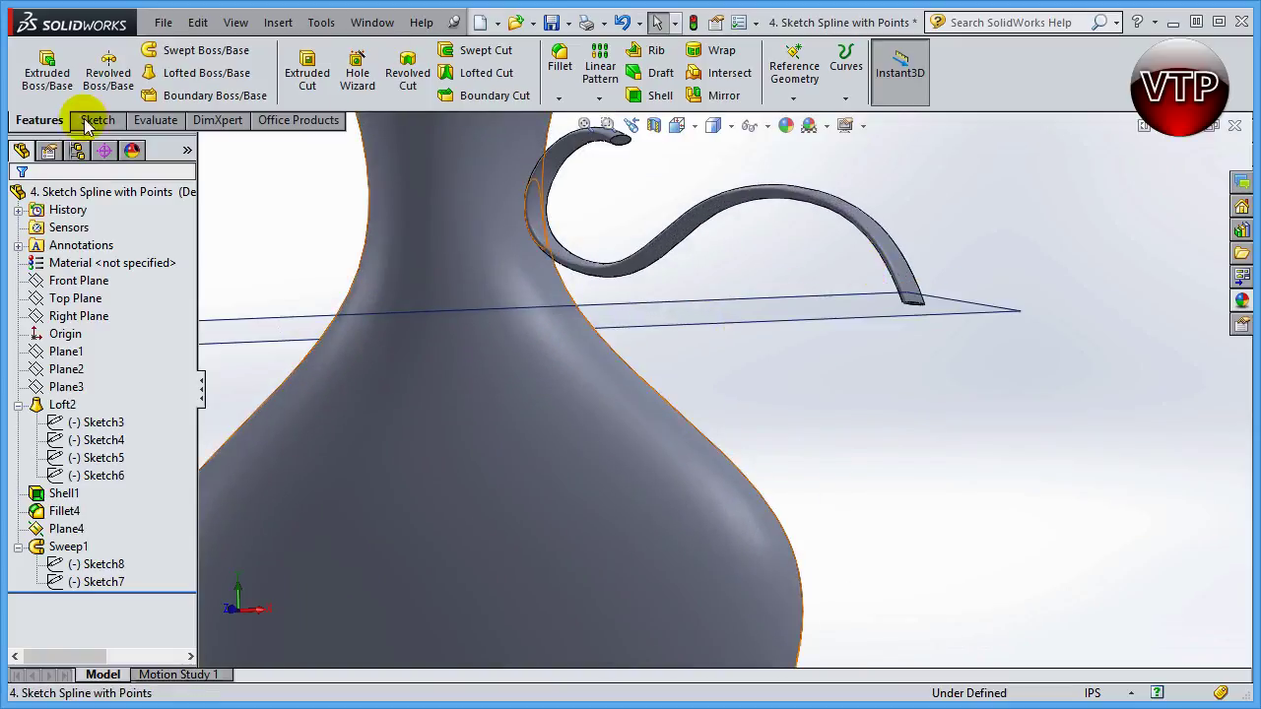